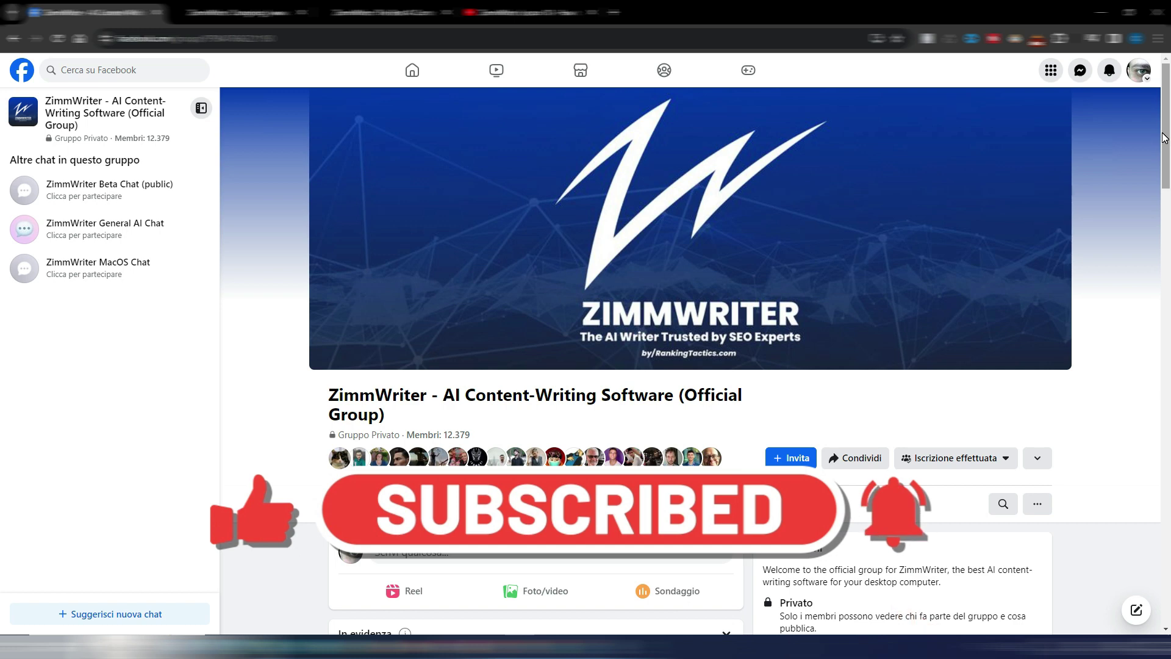
# Switch from the Facebook group to the Ranking Tactics ZimmWriter Changelog tab
pyautogui.hotkey('ctrl', 'Tab')
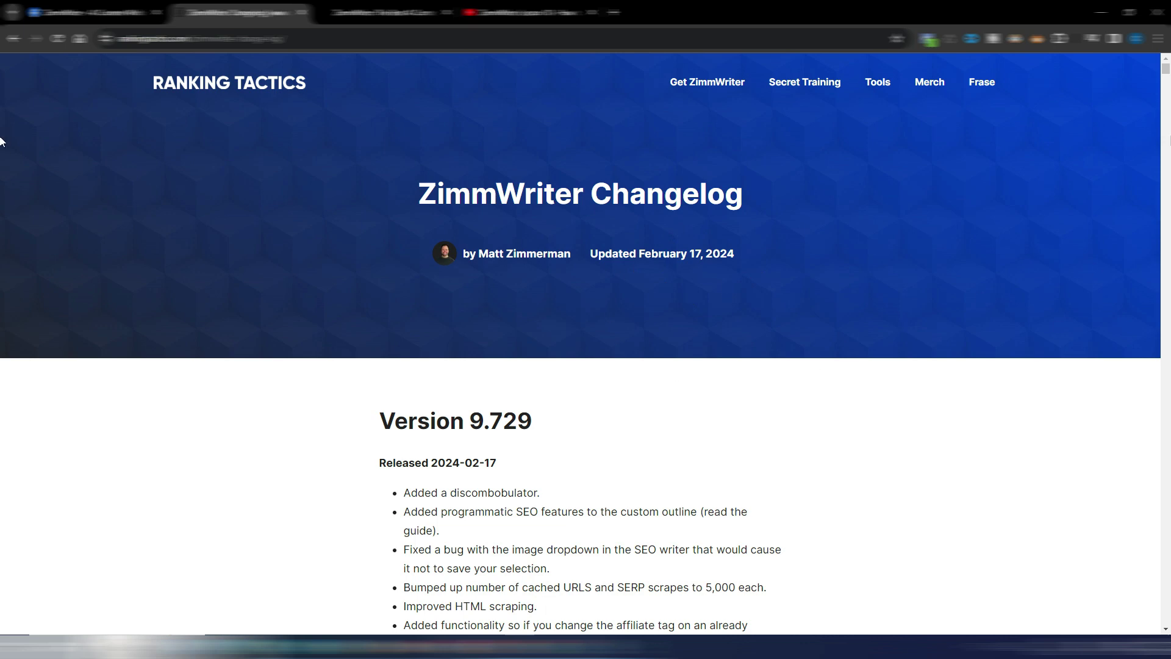
pyautogui.scroll(-3, 933, 365)
pyautogui.scroll(-1, 933, 364)
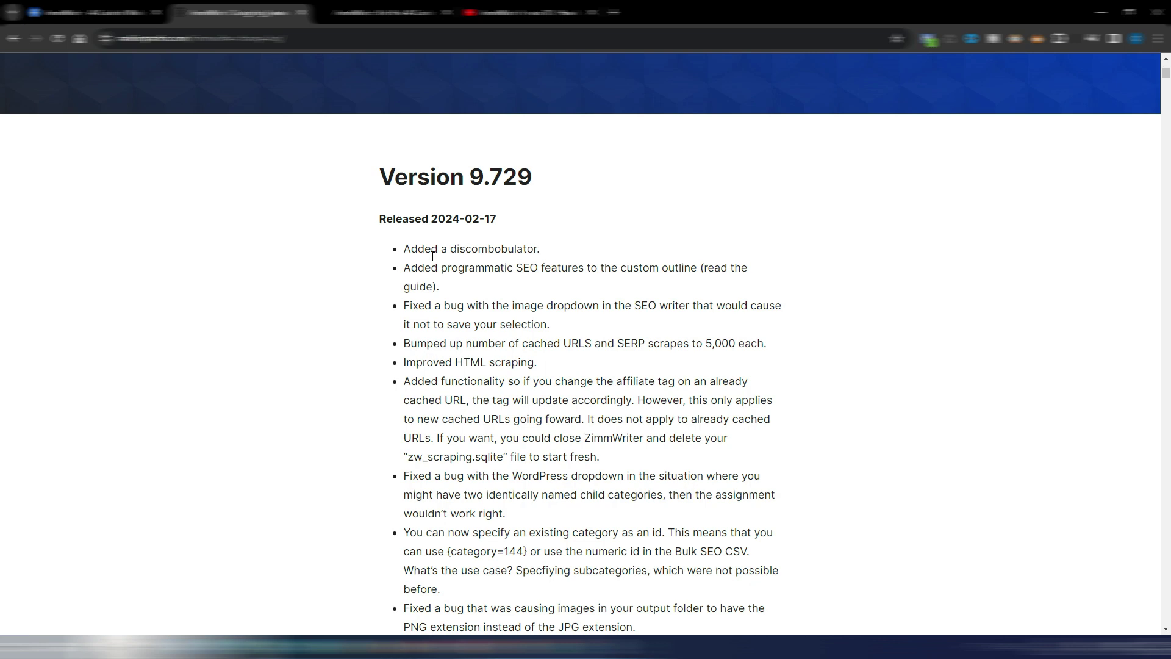
# Glance at the ZimmWriter Lesson 18 YouTube tab beside the Version 9.729 changelog
pyautogui.hotkey('ctrl', 'Tab')
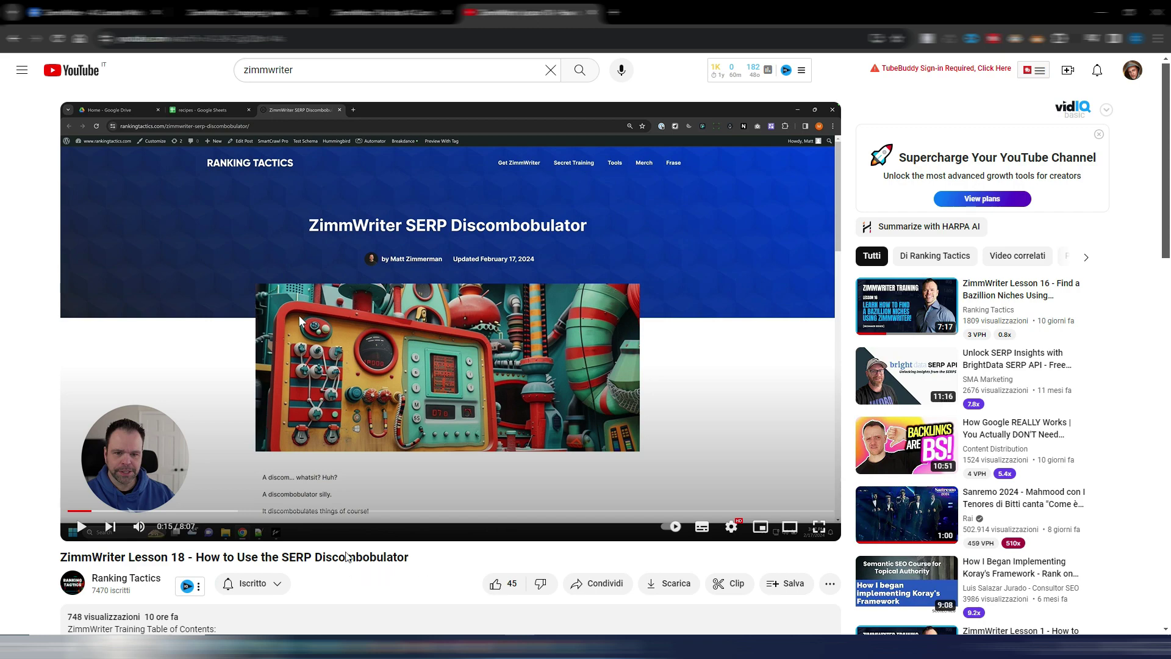
# Return to the changelog and highlight the Version 9.725 Bulk Niche Generator entry
pyautogui.hotkey('ctrl', 'shift', 'Tab')
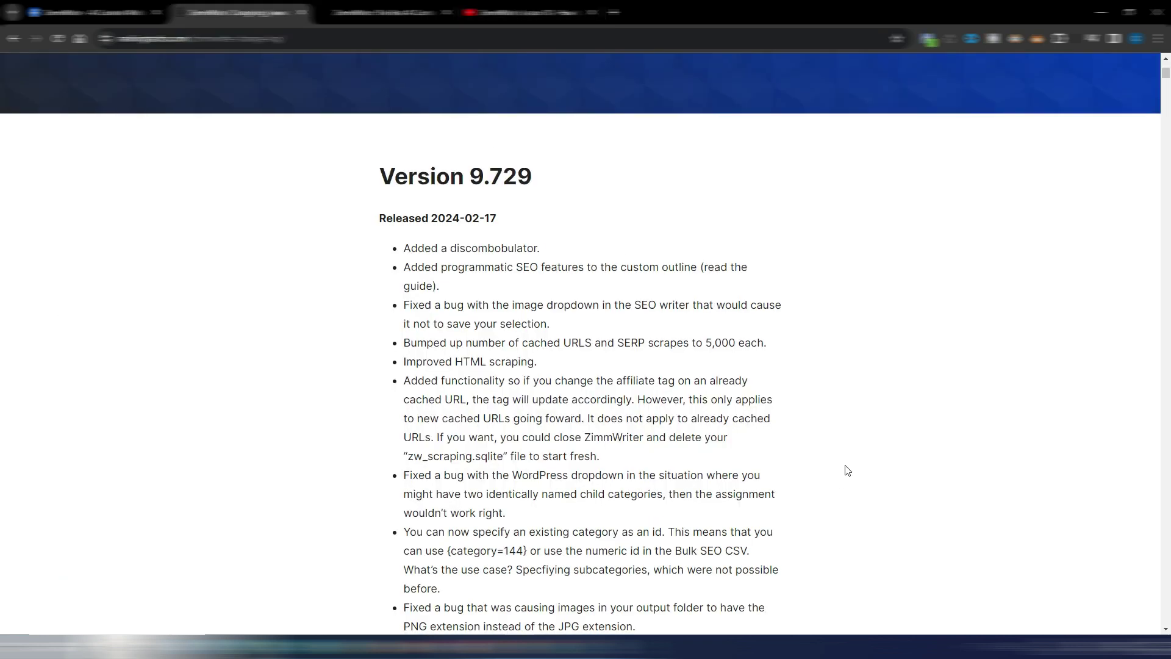
pyautogui.scroll(-5, 831, 486)
pyautogui.scroll(-5, 833, 477)
pyautogui.scroll(-5, 835, 467)
pyautogui.scroll(-3, 837, 462)
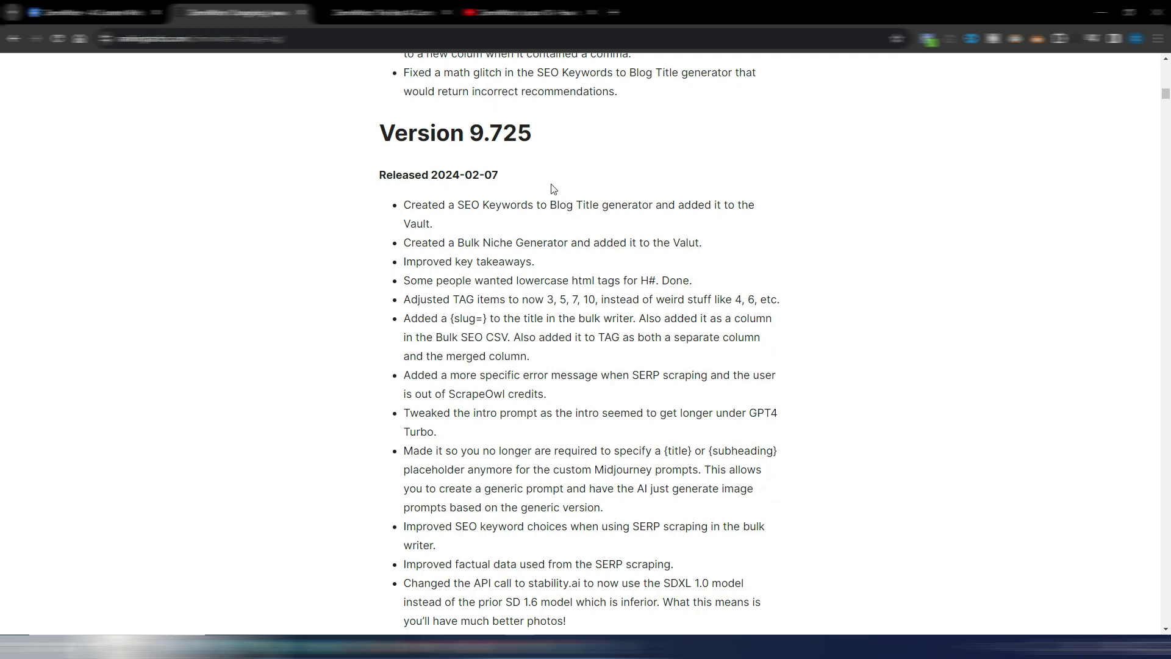
pyautogui.scroll(-1, 868, 255)
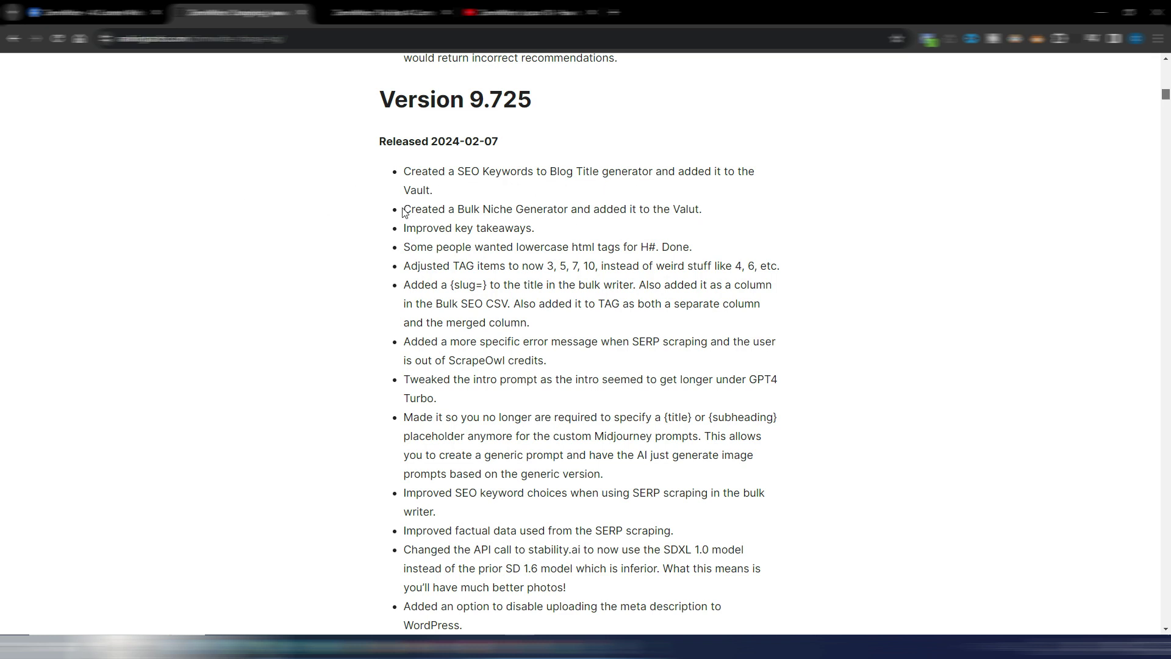
pyautogui.moveTo(405, 209); pyautogui.dragTo(703, 210)
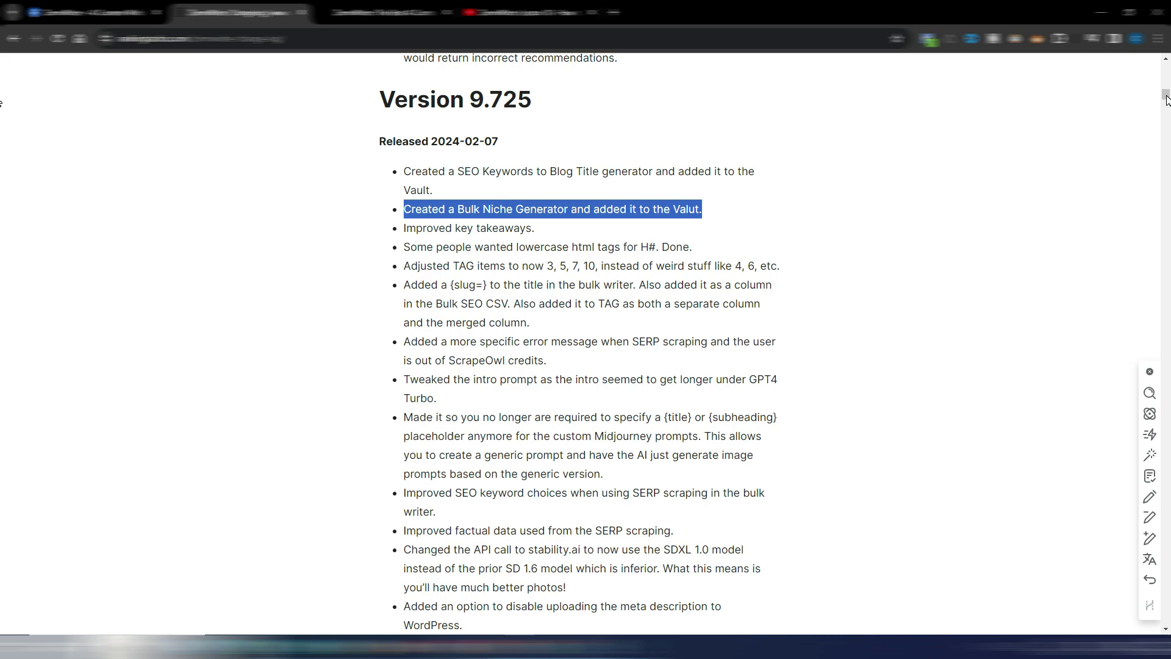
pyautogui.moveTo(1167, 96); pyautogui.dragTo(1166, 57)
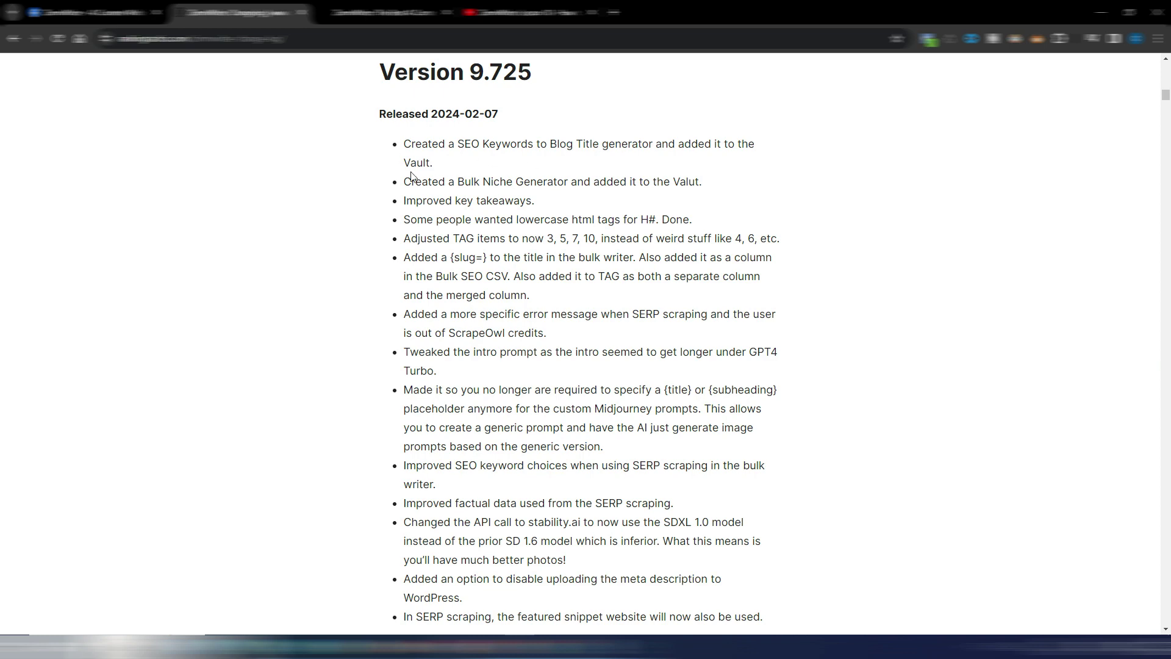
# View the ZimmWriter pricing tab with its yearly $127 and monthly $14.97 plans
pyautogui.click(385, 12)
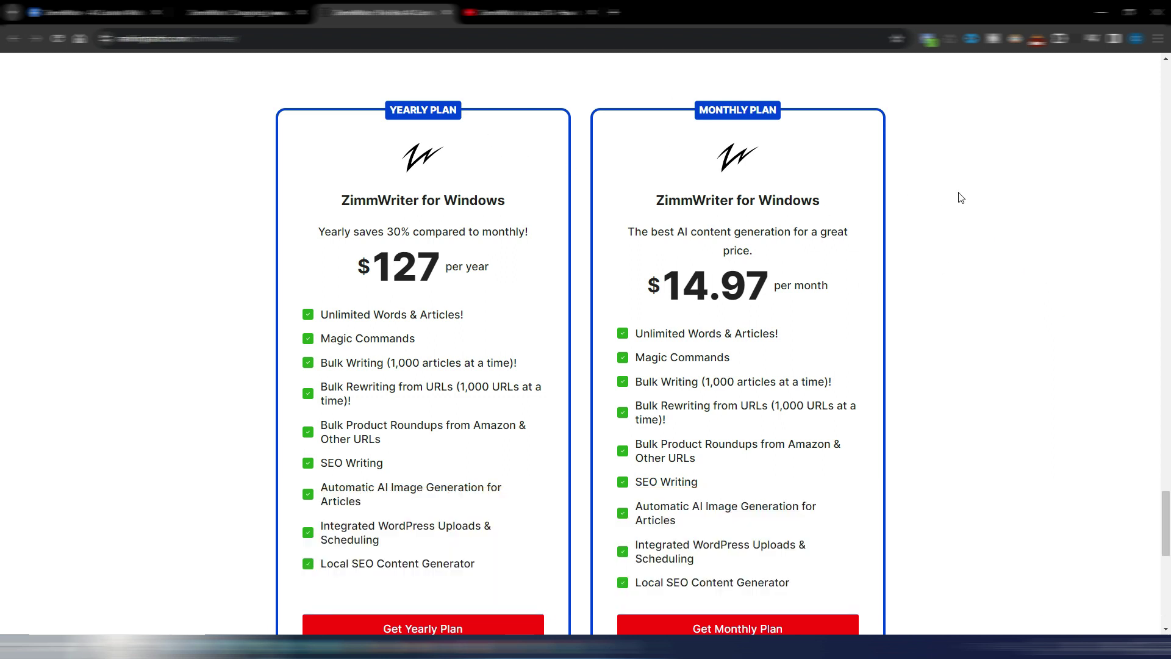
pyautogui.scroll(-1, 600, 123)
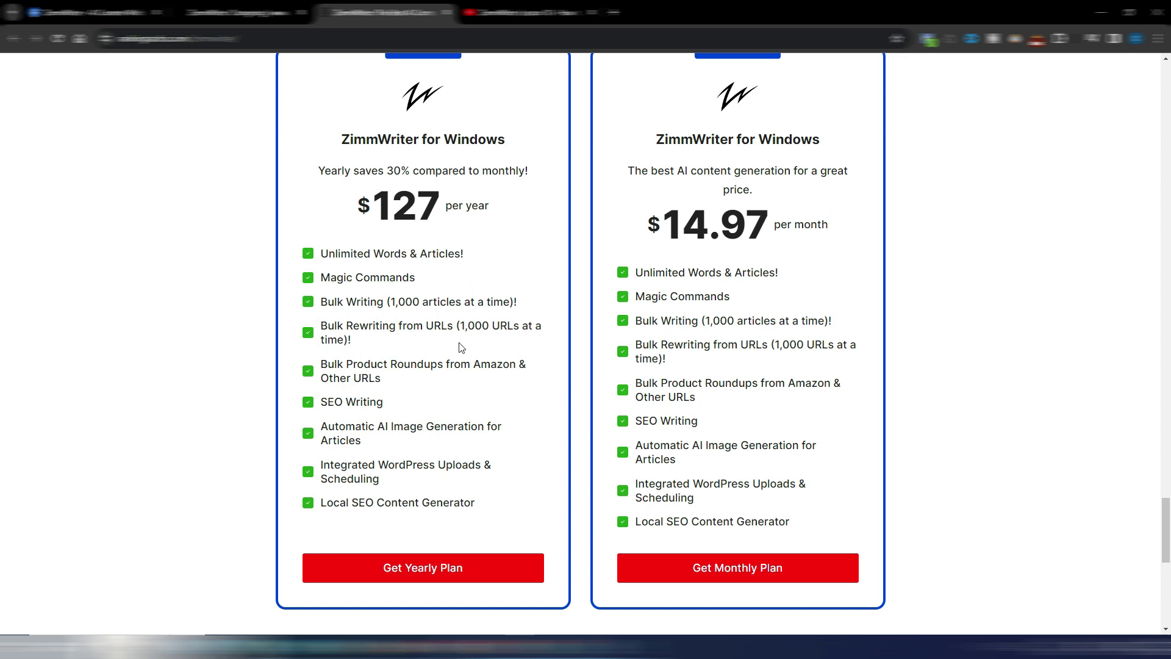
pyautogui.scroll(1, 560, 316)
pyautogui.scroll(-1, 567, 311)
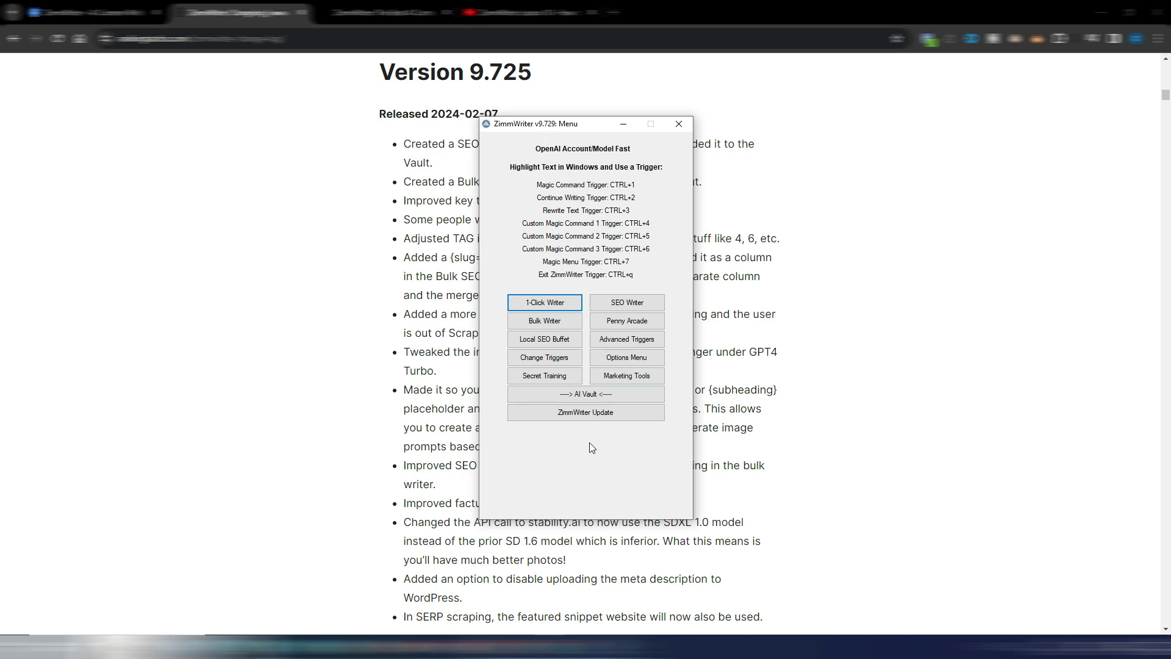
# Open the AI Vault's SEO Keywords to Blog Post Titles tool, keeping gpt-3.5-turbo-0125
pyautogui.click(581, 395)
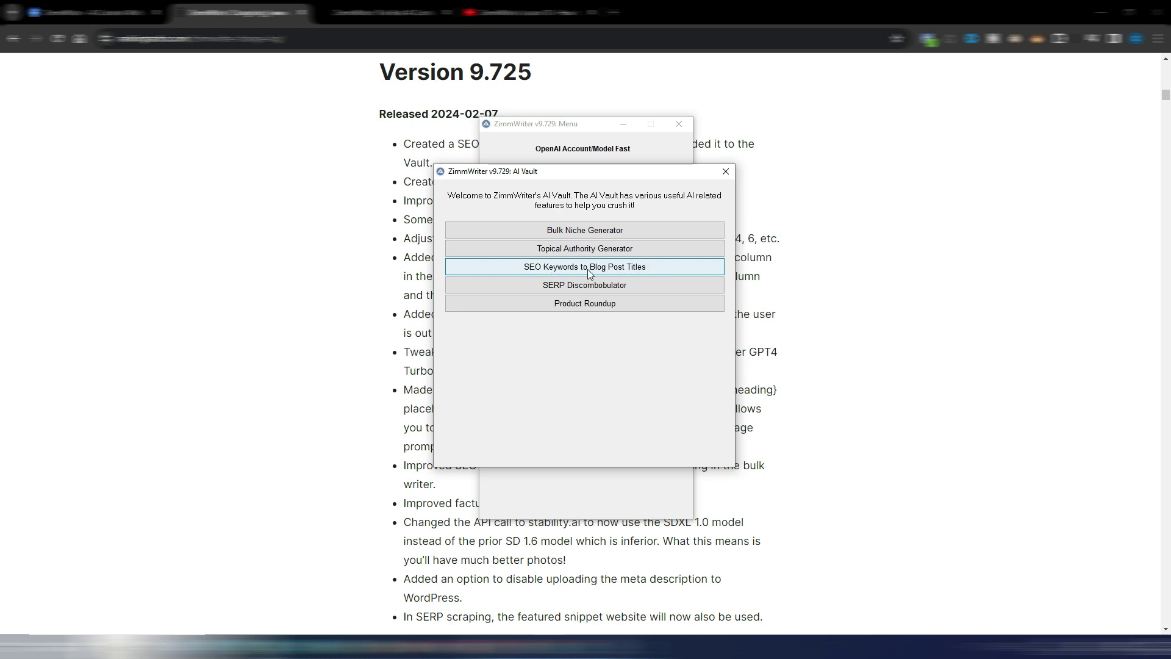
pyautogui.click(587, 269)
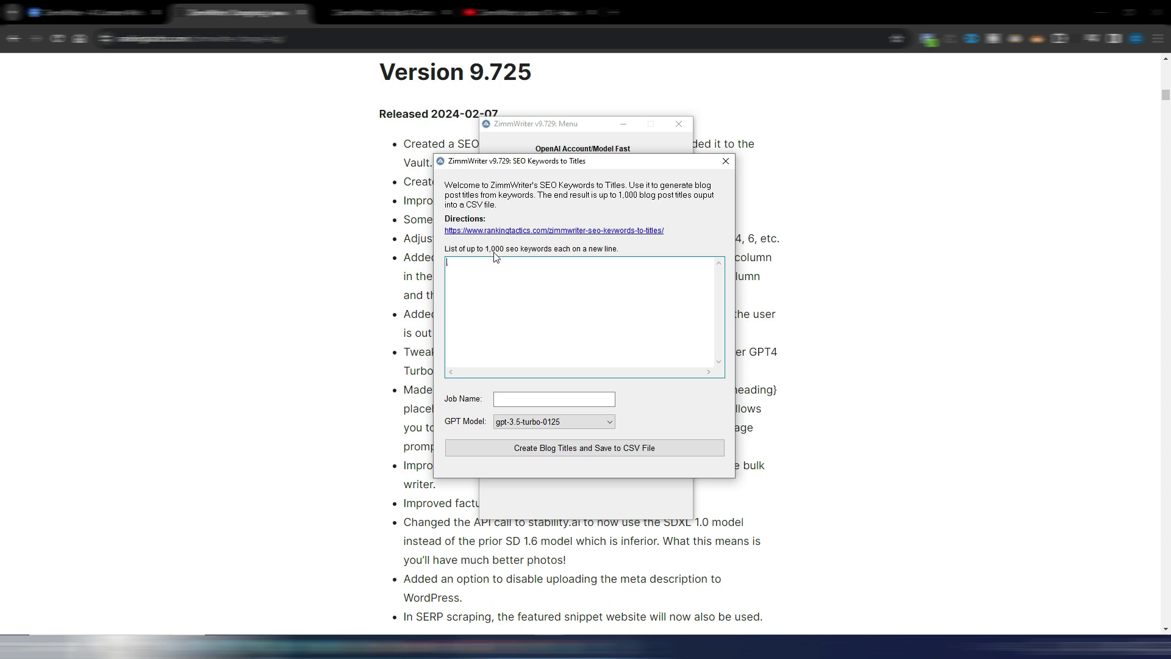
pyautogui.click(540, 262)
pyautogui.click(554, 421)
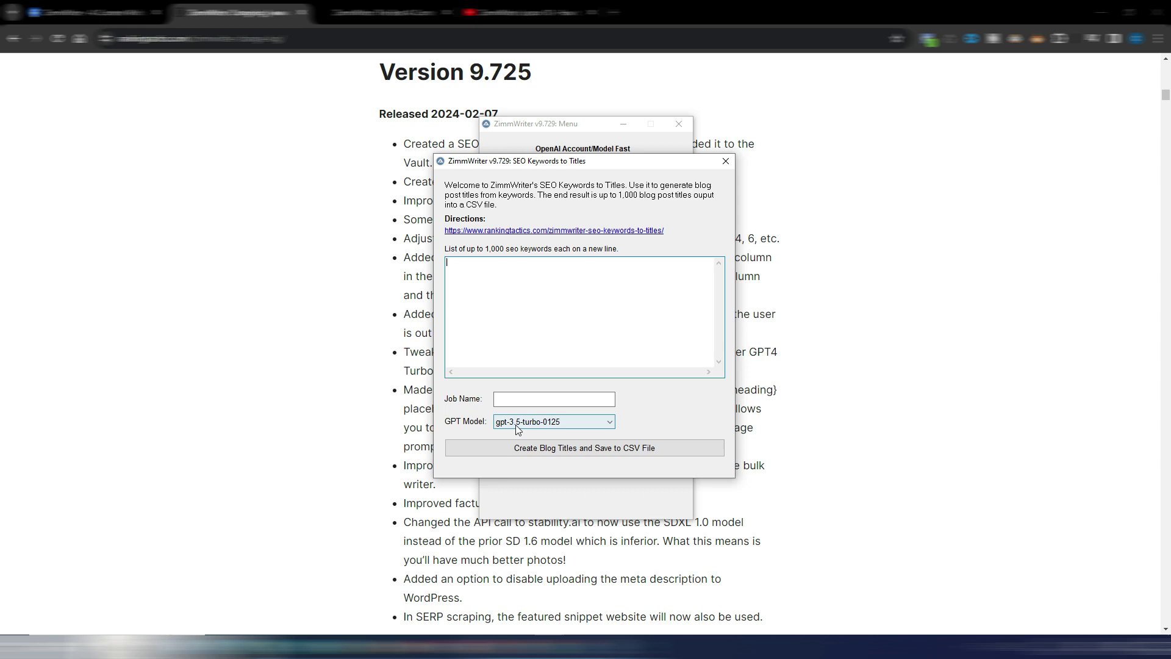
pyautogui.click(575, 423)
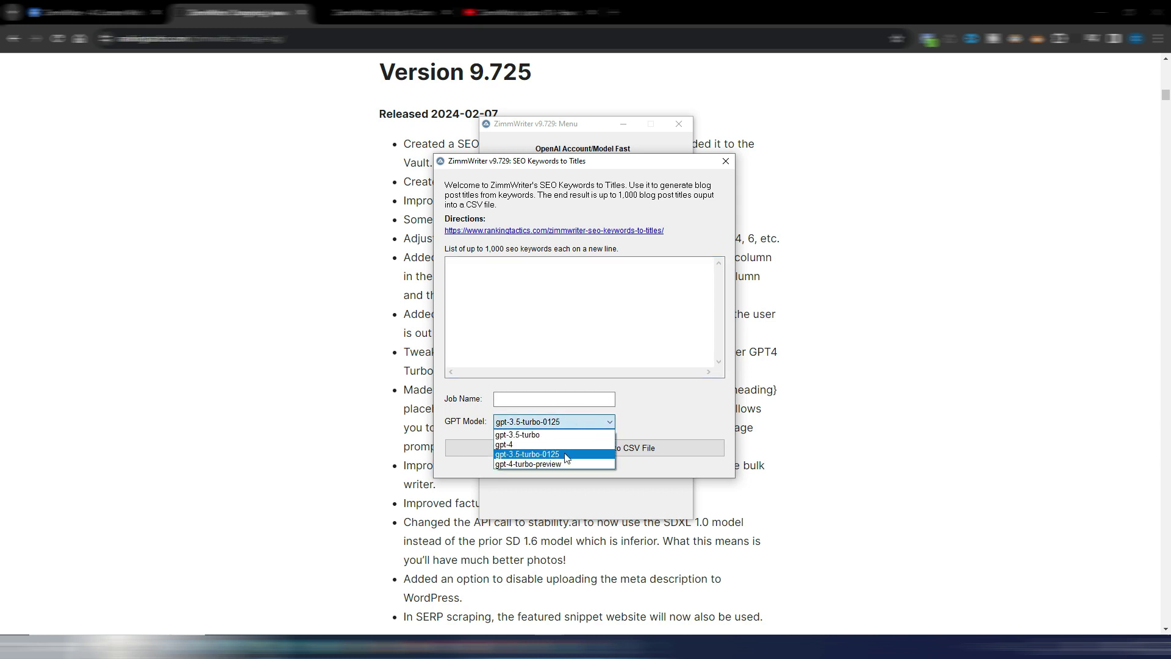
pyautogui.click(645, 411)
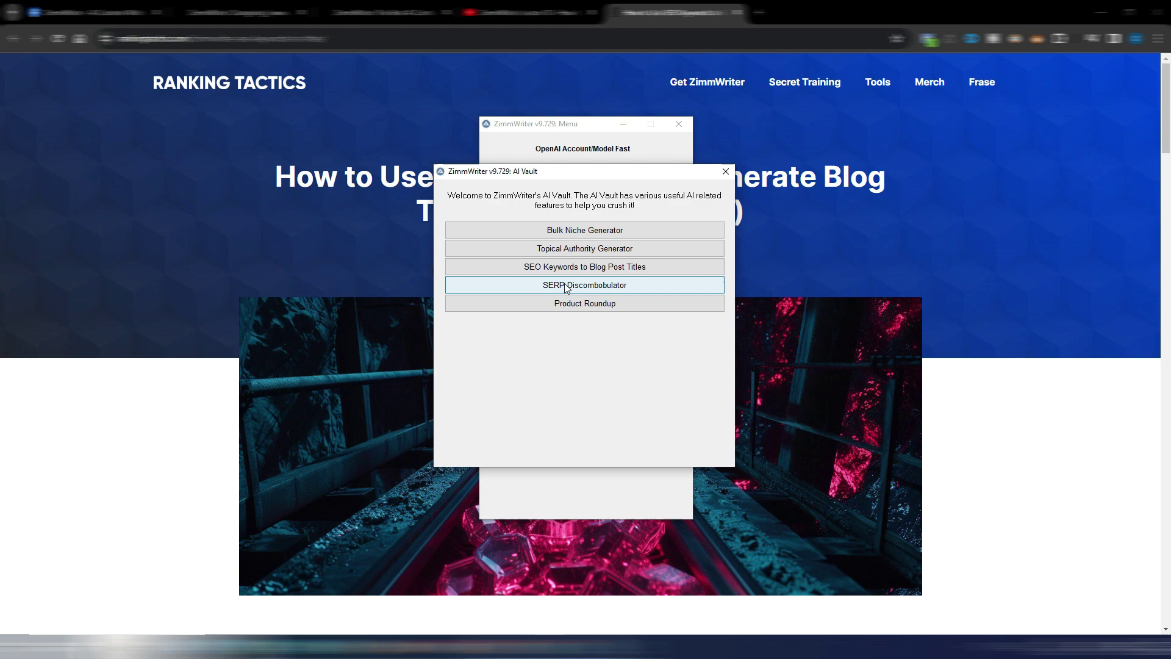
pyautogui.click(585, 285)
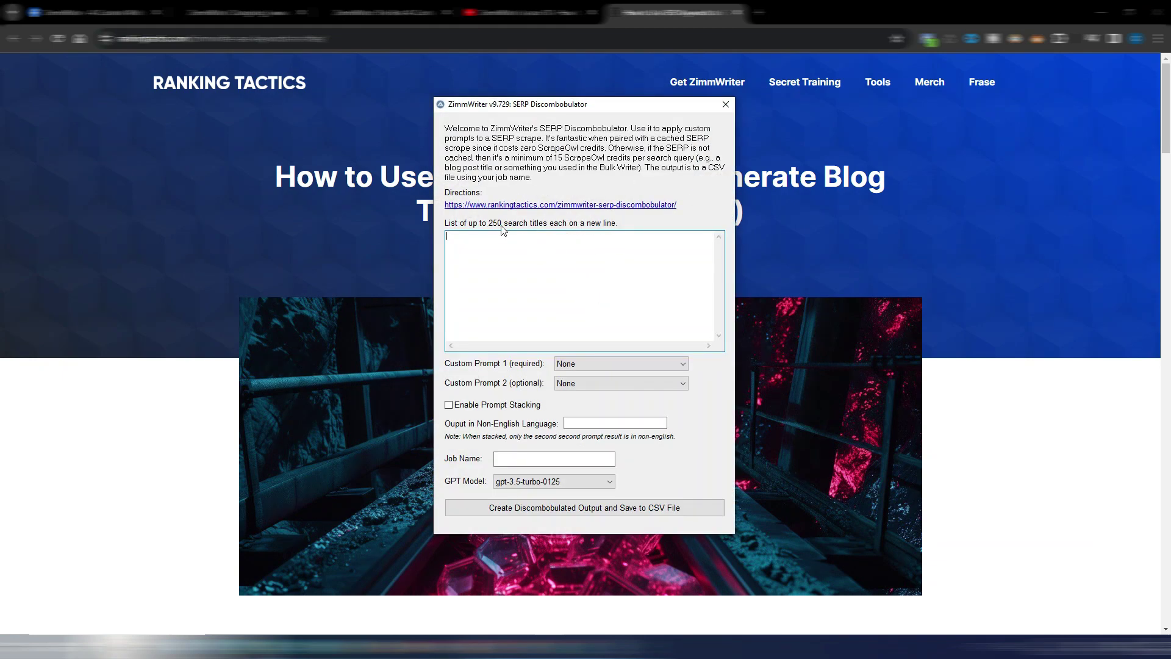
pyautogui.click(633, 205)
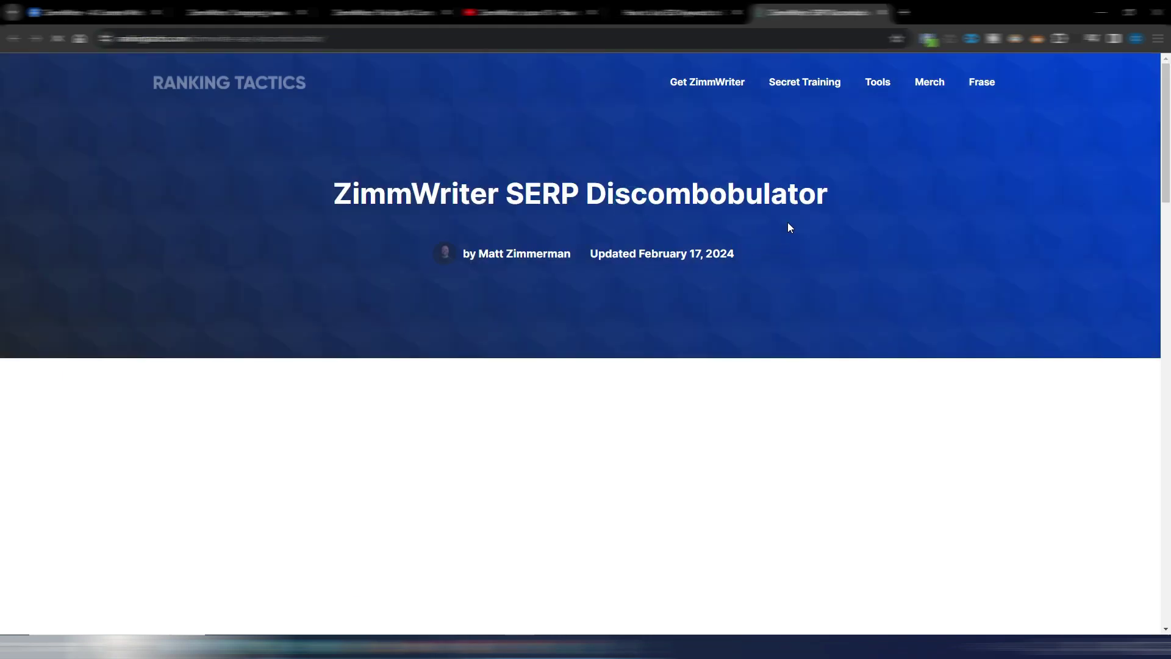
pyautogui.scroll(-5, 746, 358)
pyautogui.scroll(-1, 746, 358)
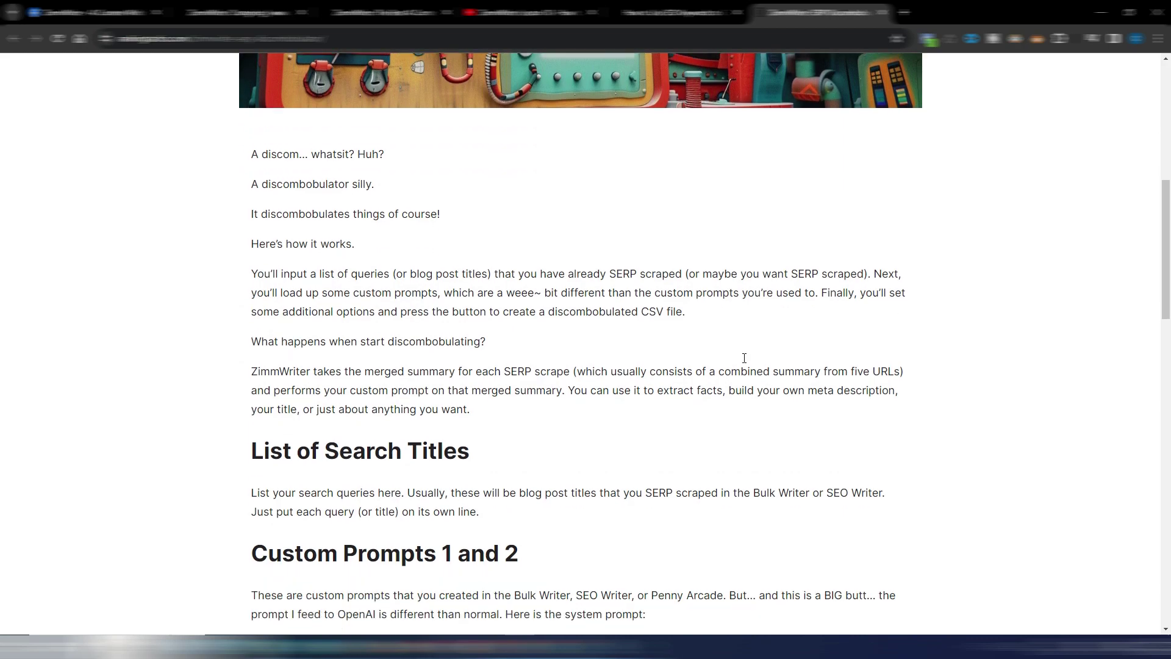
pyautogui.scroll(-3, 744, 358)
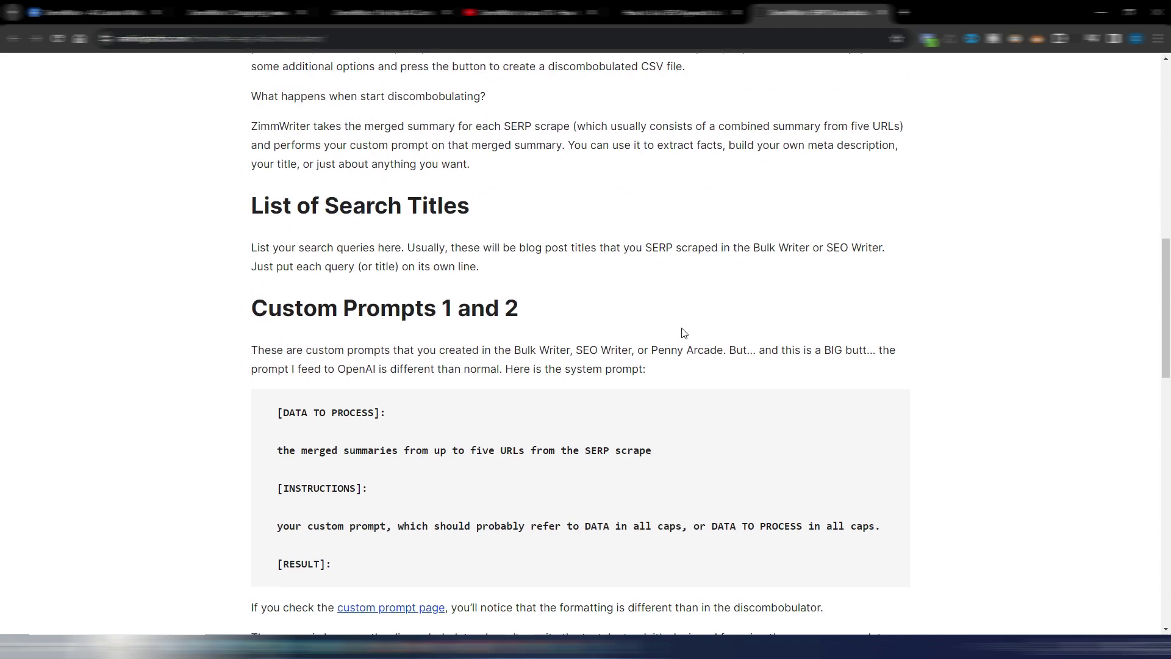
pyautogui.scroll(-3, 684, 334)
pyautogui.scroll(-1, 683, 333)
pyautogui.scroll(7, 683, 333)
pyautogui.scroll(6, 684, 329)
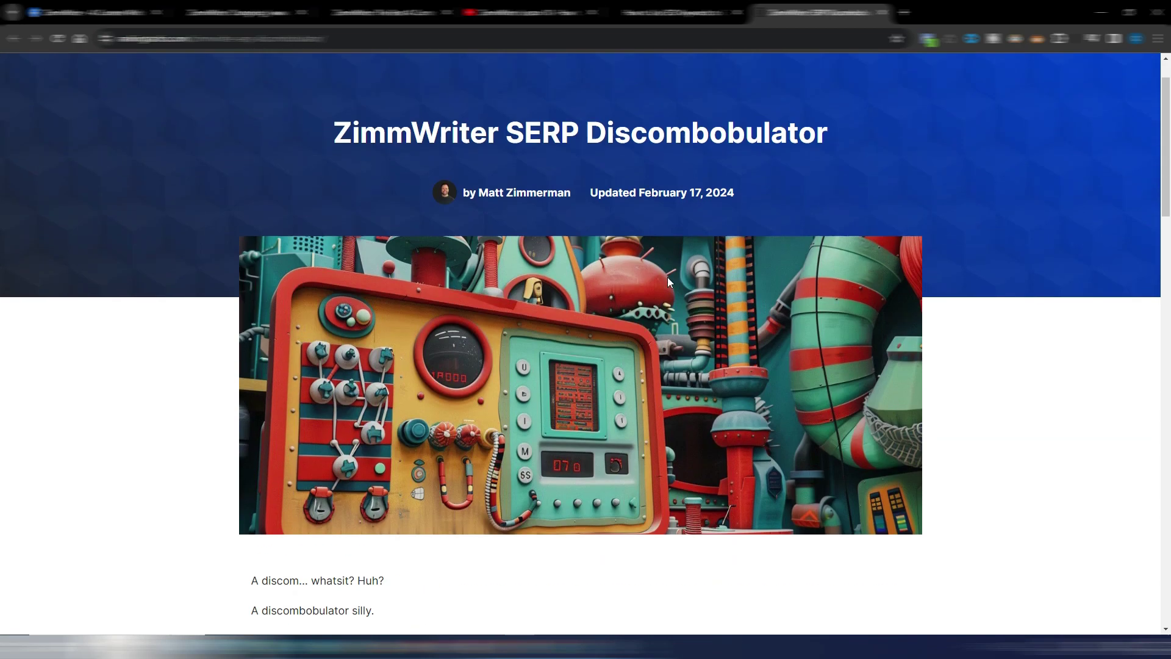
pyautogui.click(526, 12)
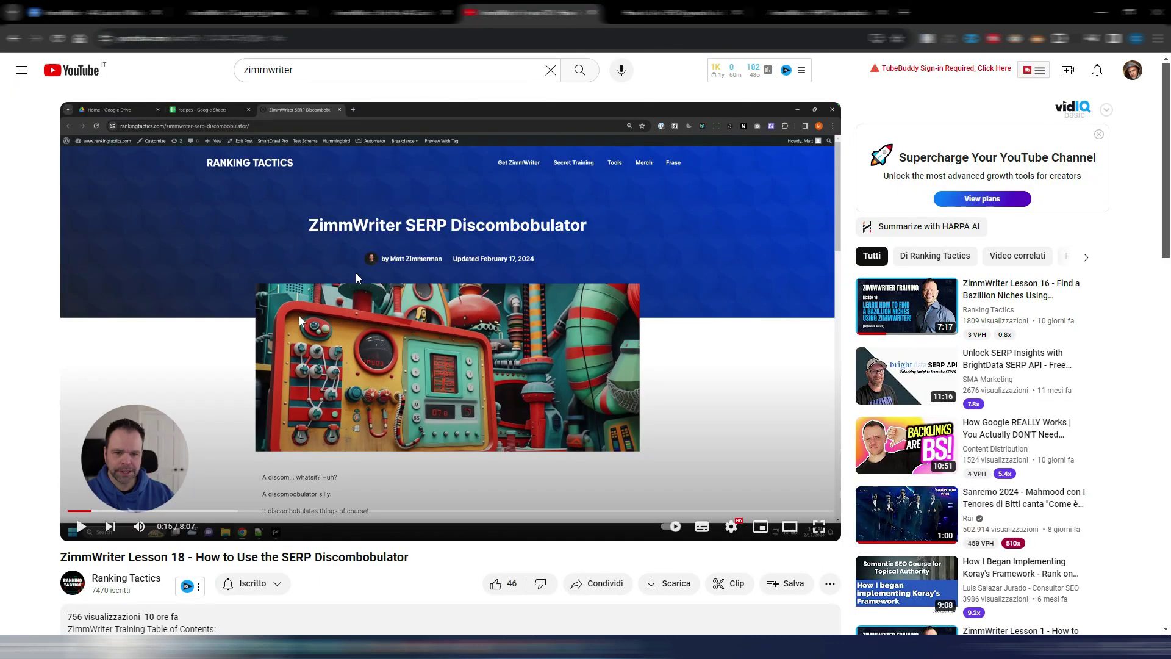
pyautogui.hotkey('alt', 'Tab')
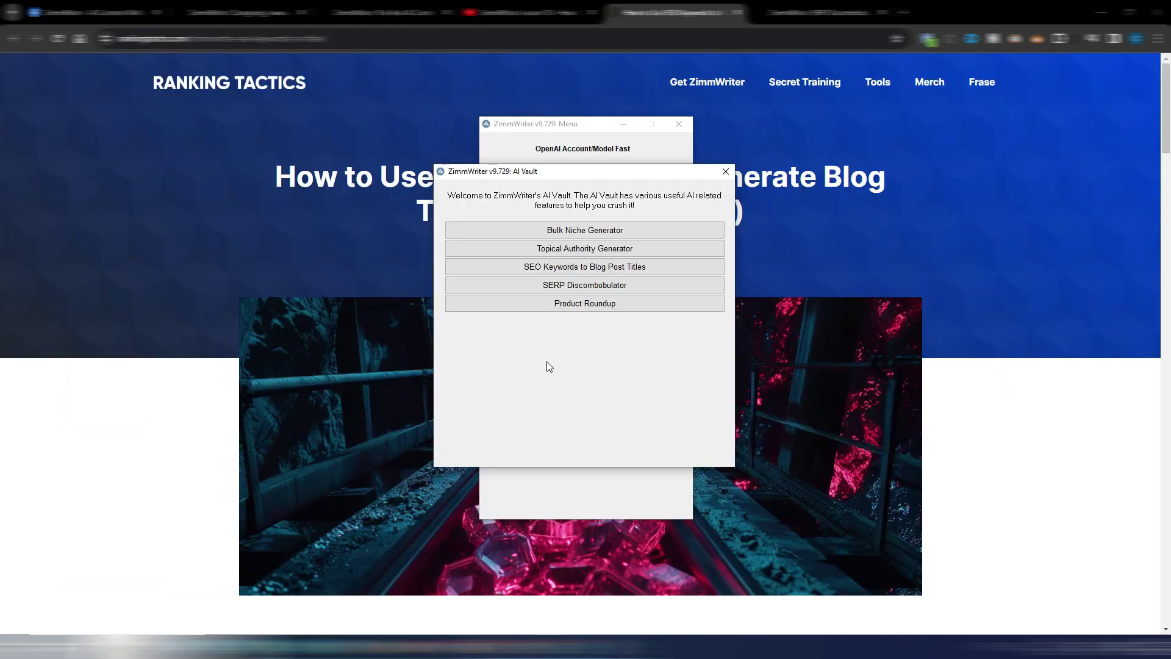
# Open the AI Vault's Product Roundup tool, then close it again
pyautogui.click(590, 303)
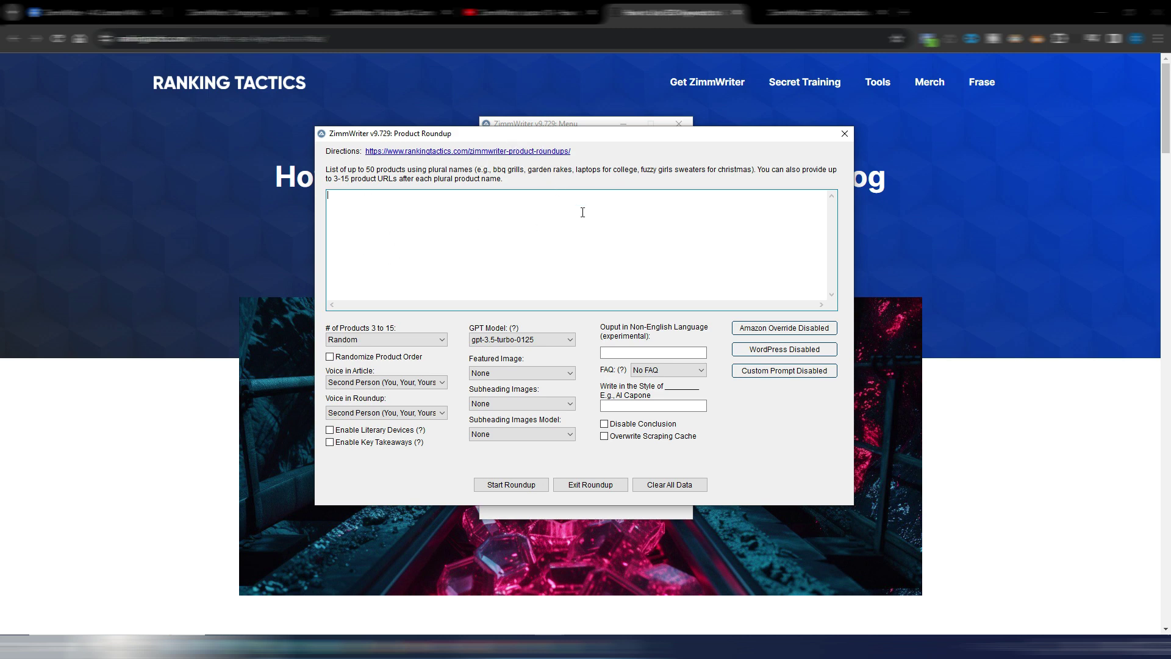
pyautogui.click(844, 134)
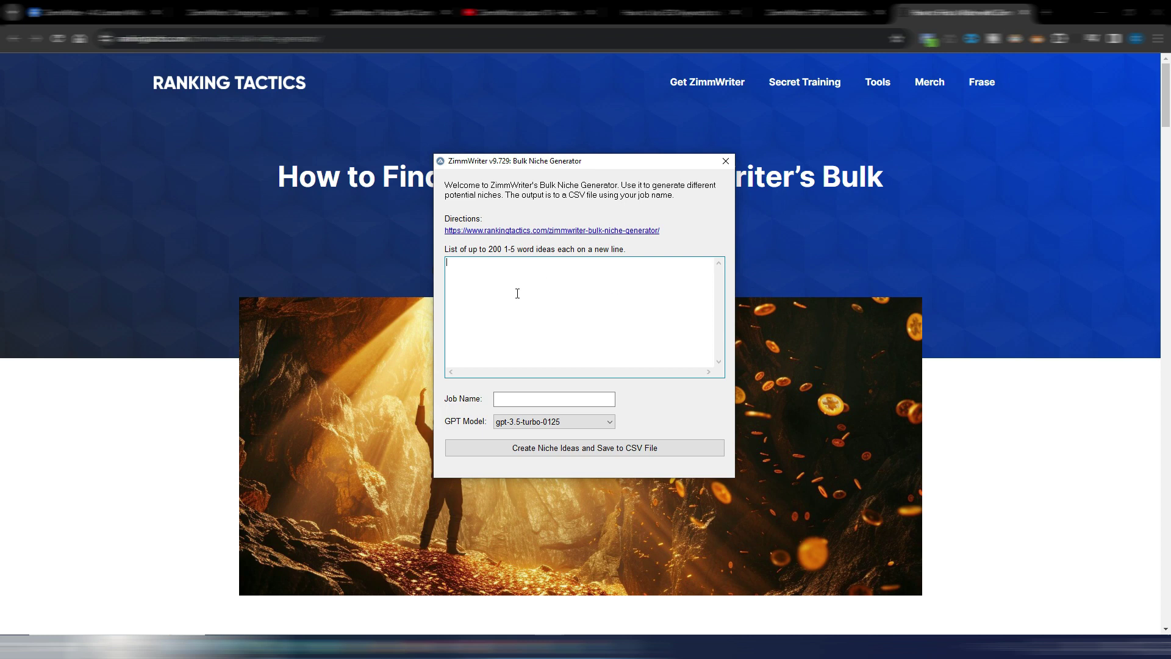
pyautogui.write('gardening')
# List gardening and gardening tools, name the job gardening, and generate ideas to CSV
pyautogui.press('Return')
pyautogui.write('gardening')
pyautogui.write('gardening tools')
pyautogui.click(554, 398)
pyautogui.write('gardening')
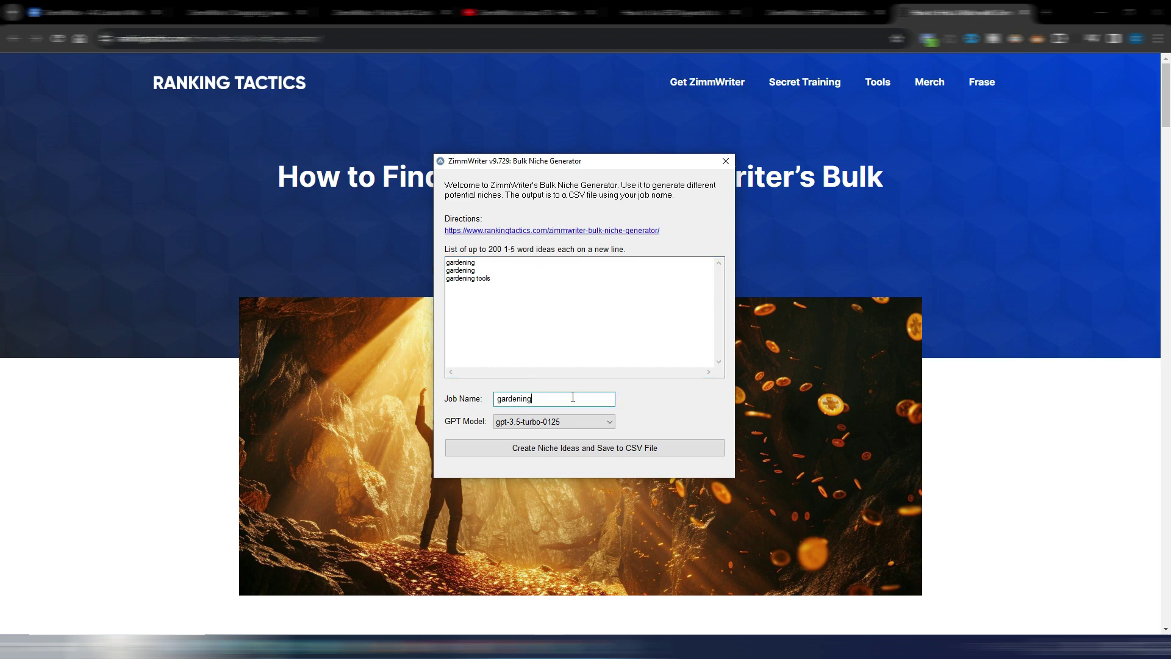
pyautogui.click(549, 421)
pyautogui.click(560, 451)
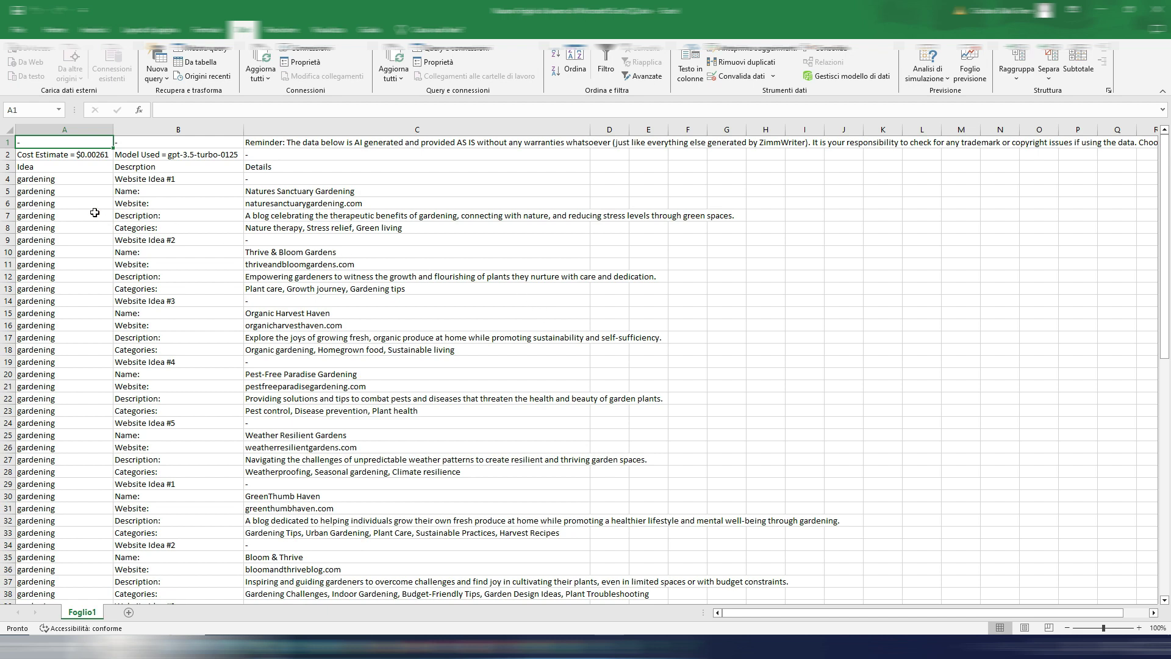
pyautogui.moveTo(1165, 139); pyautogui.dragTo(1165, 147)
# Review the first idea's website, description and categories, widening the Details column
pyautogui.click(168, 205)
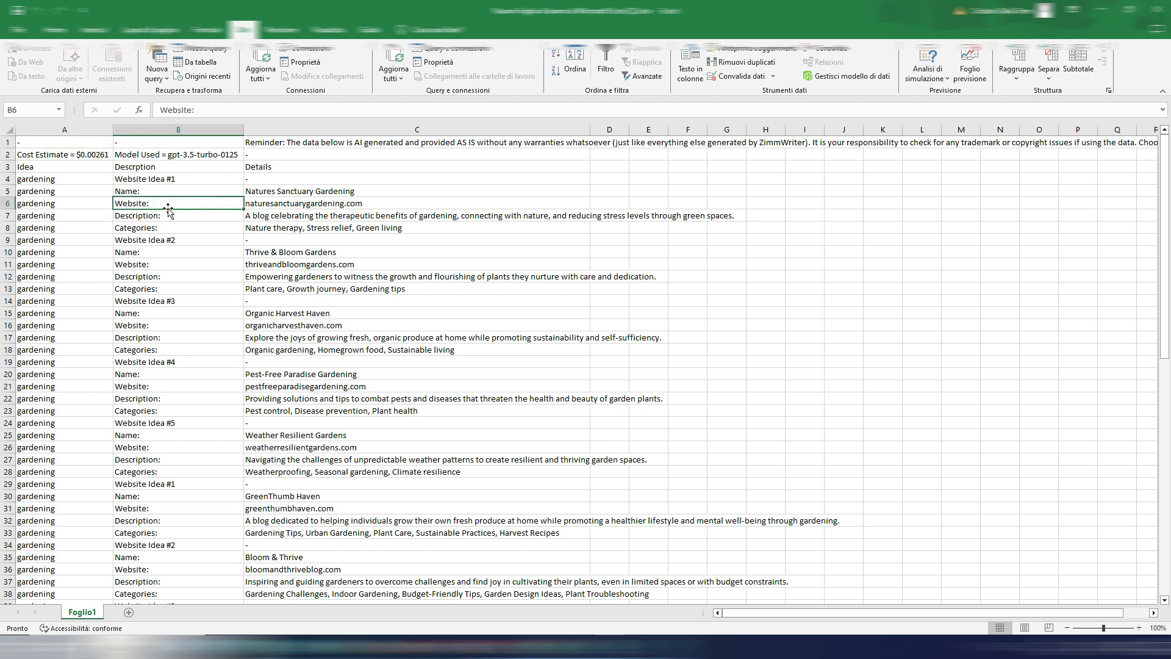
pyautogui.click(276, 201)
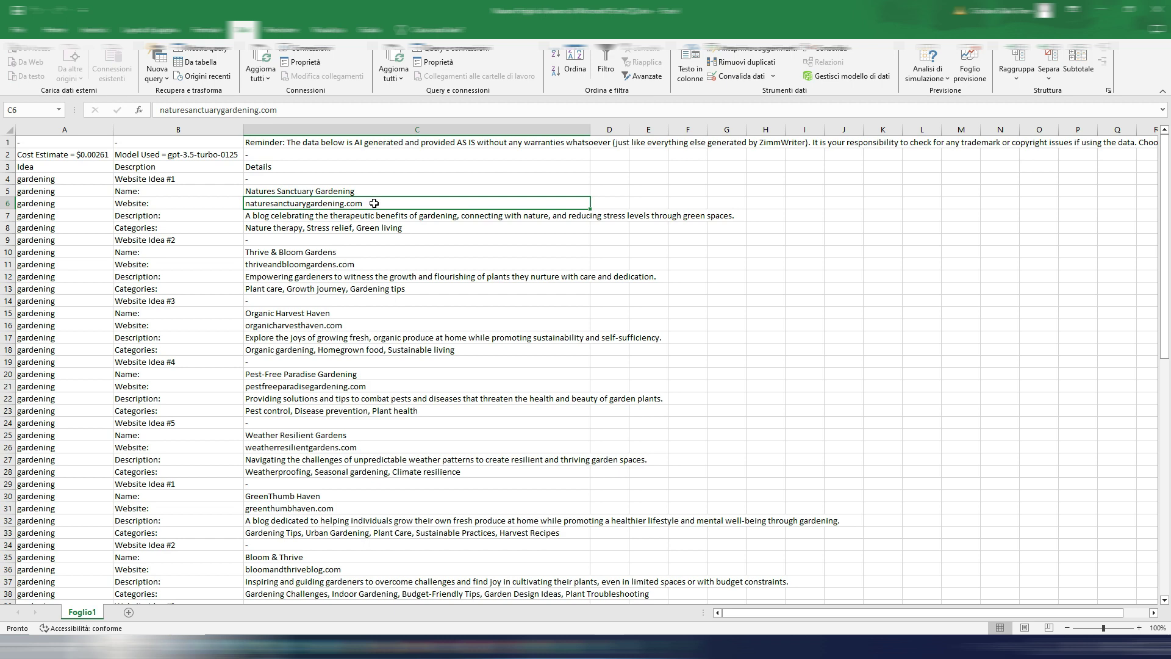
pyautogui.click(186, 218)
pyautogui.click(279, 216)
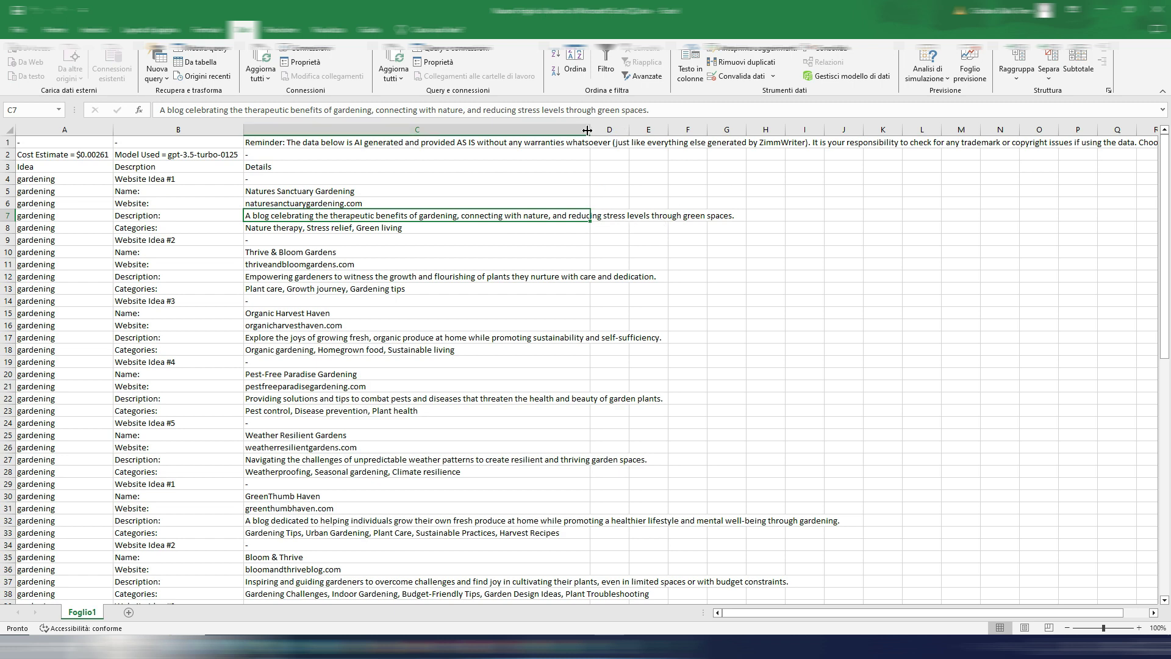
pyautogui.moveTo(588, 130); pyautogui.dragTo(767, 130)
pyautogui.click(219, 230)
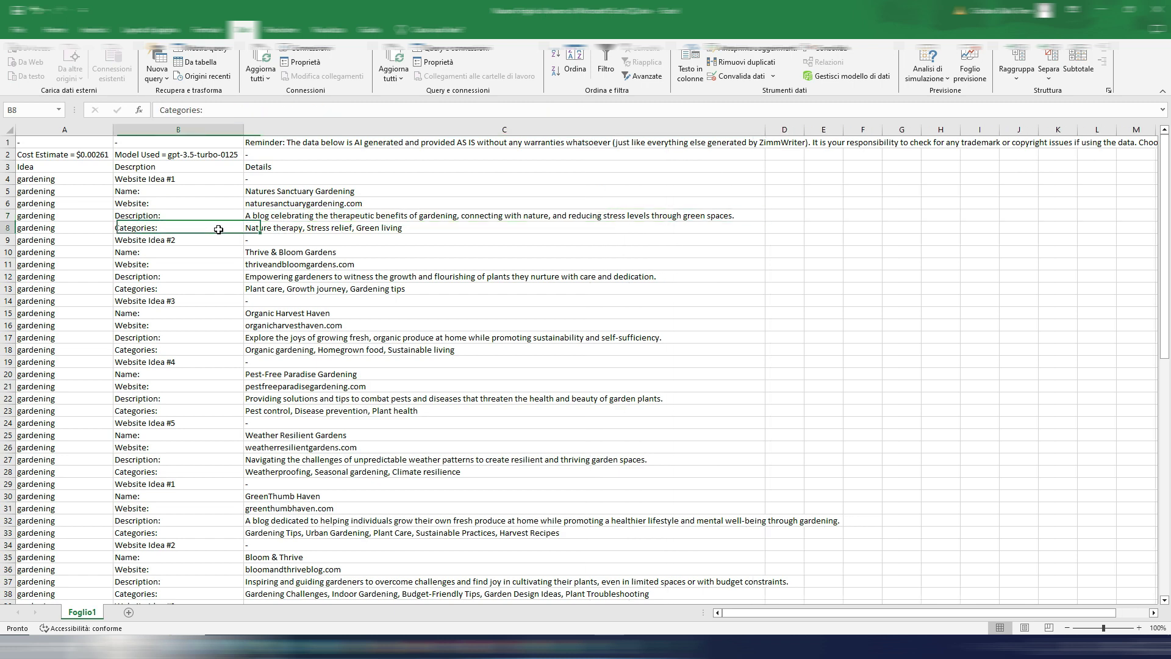
pyautogui.click(283, 230)
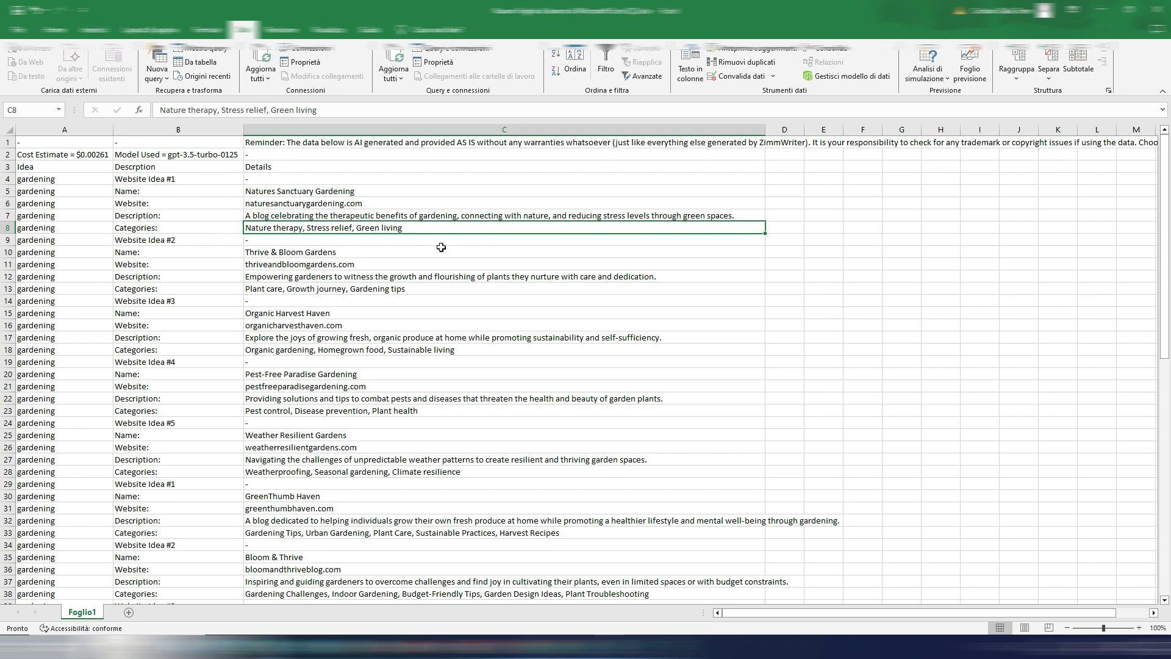
# Review Website Idea #2 and Idea #3, Organic Harvest Haven
pyautogui.click(203, 240)
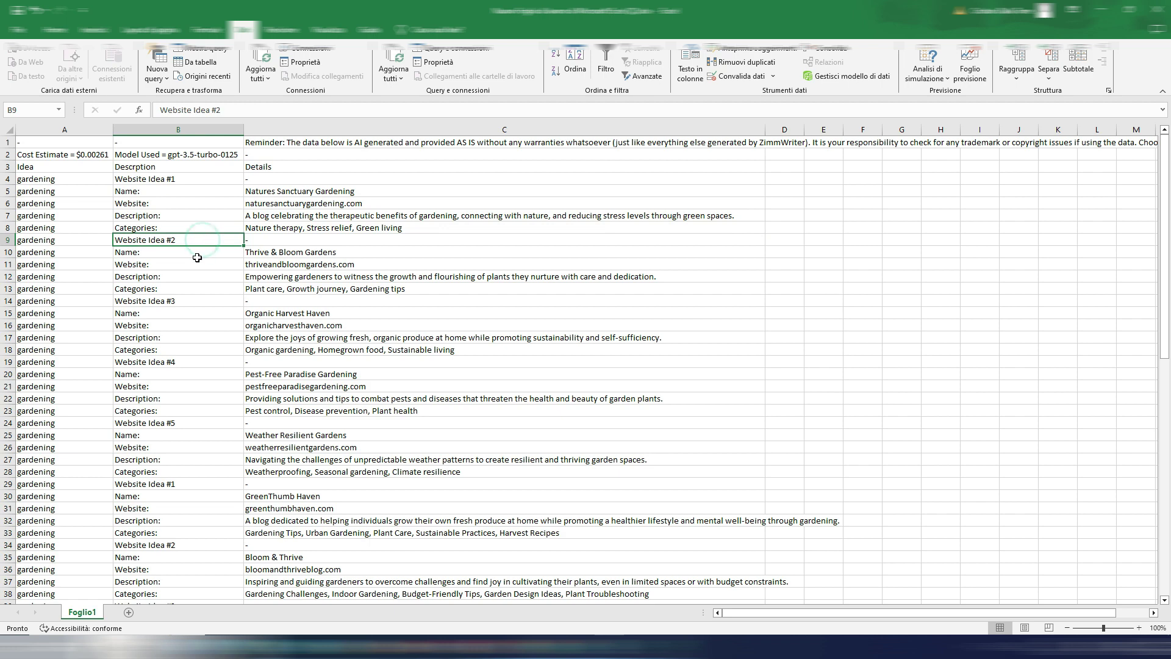
pyautogui.click(321, 252)
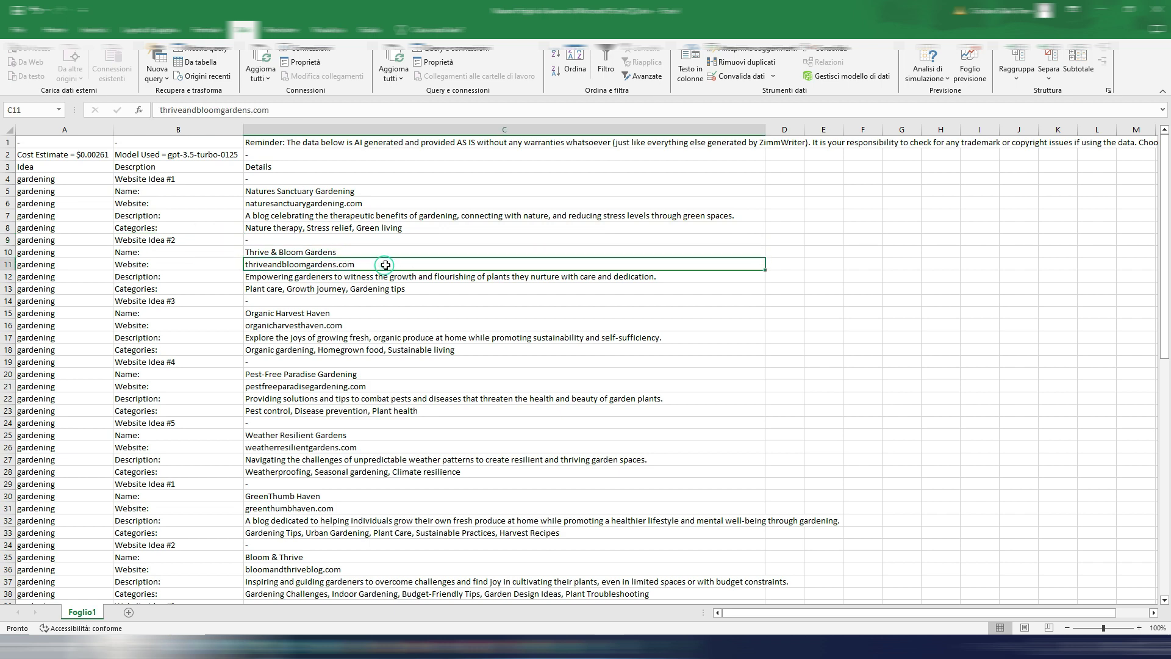
pyautogui.click(420, 277)
pyautogui.click(399, 289)
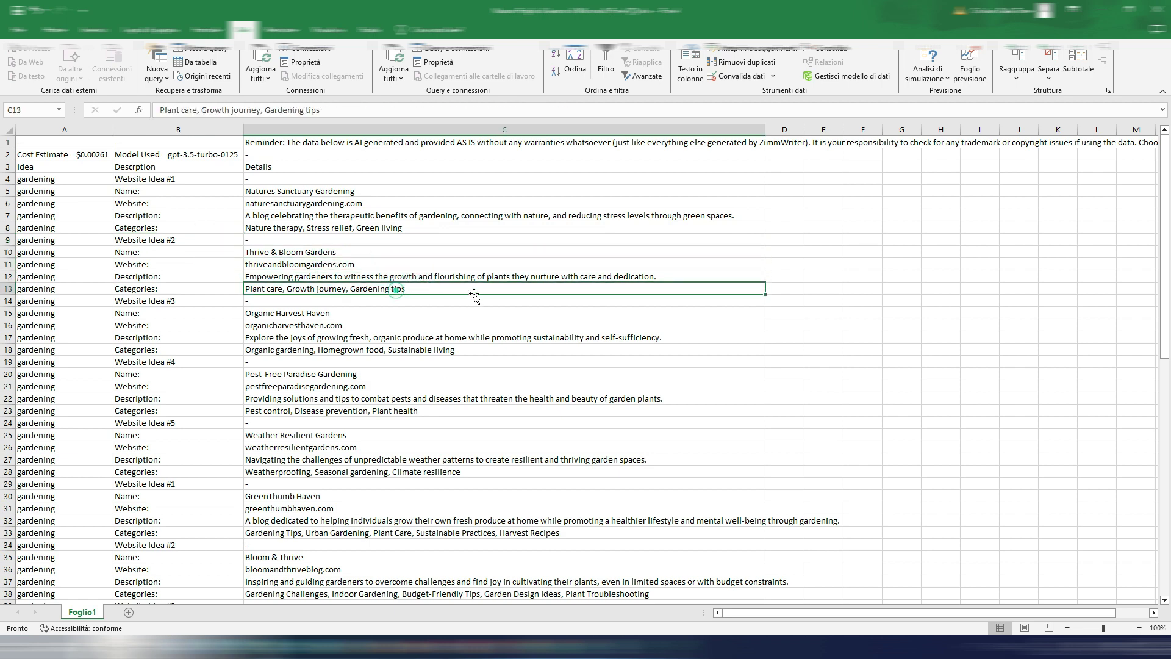
pyautogui.click(172, 303)
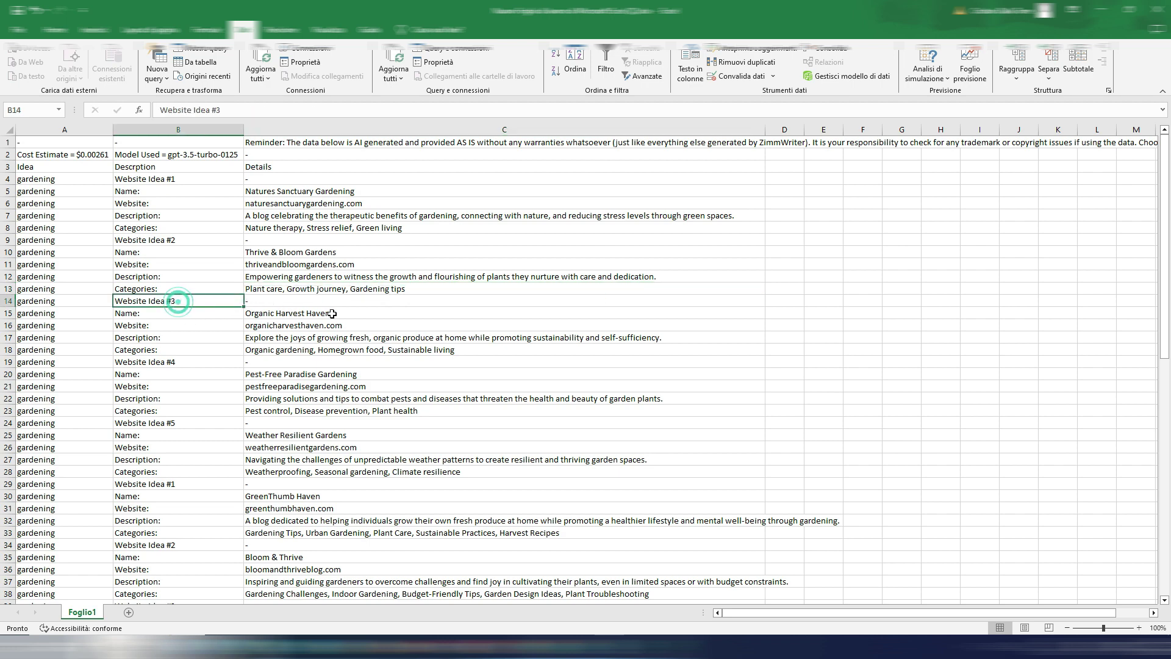
pyautogui.click(286, 313)
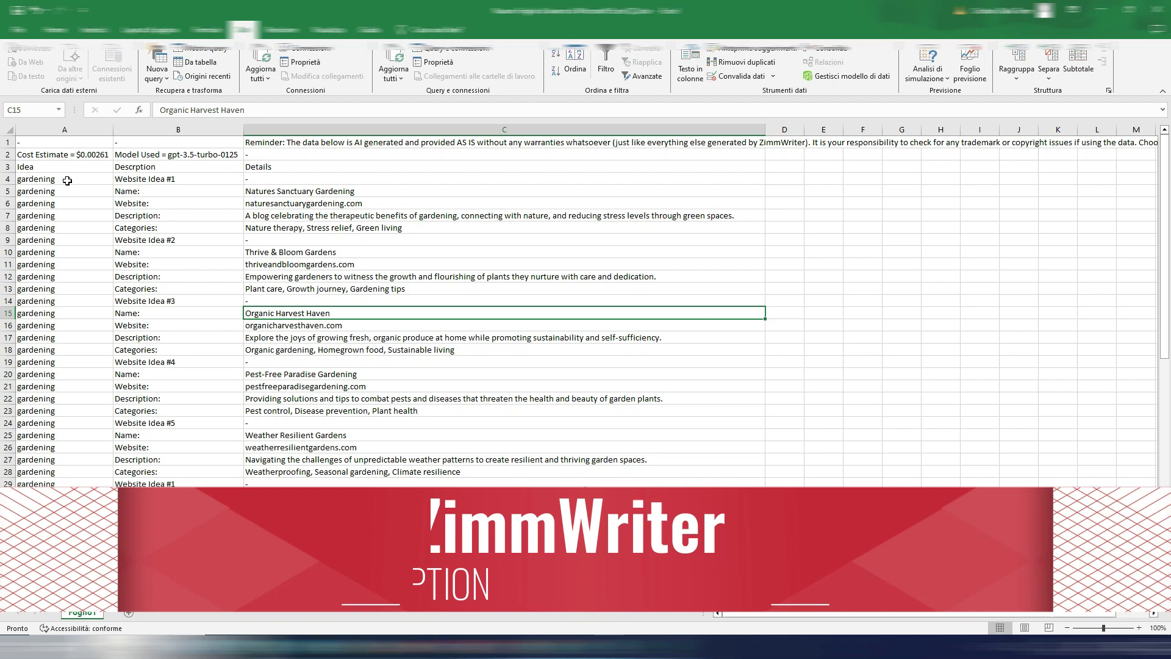
pyautogui.scroll(-8, 134, 348)
pyautogui.scroll(-5, 109, 275)
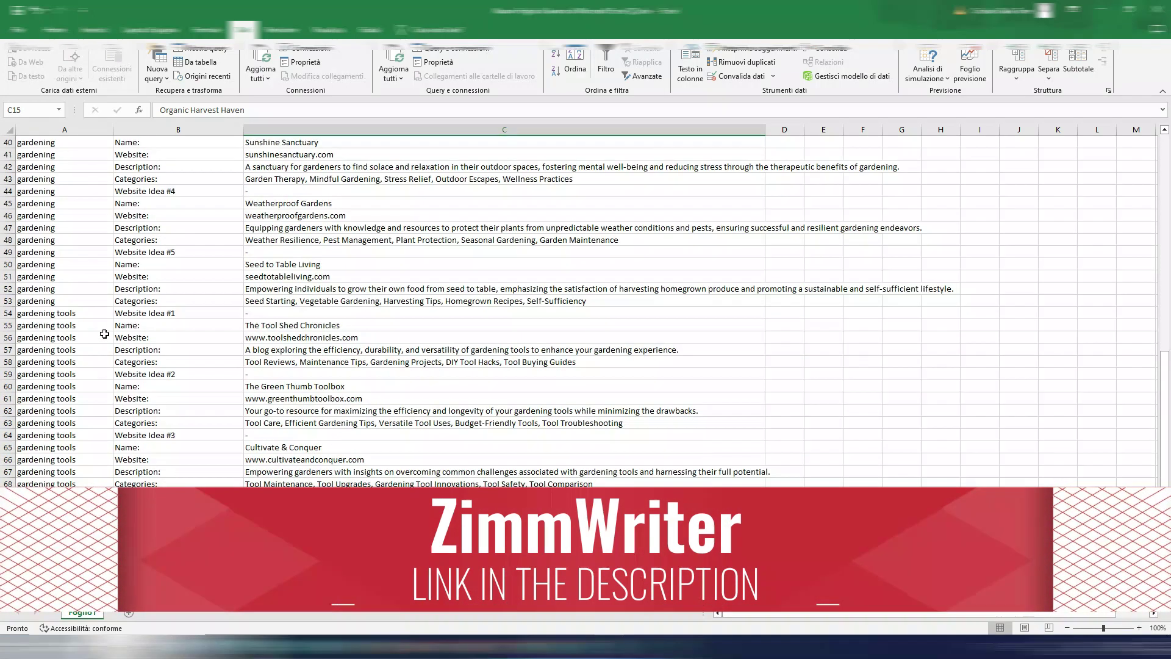
pyautogui.scroll(-3, 92, 229)
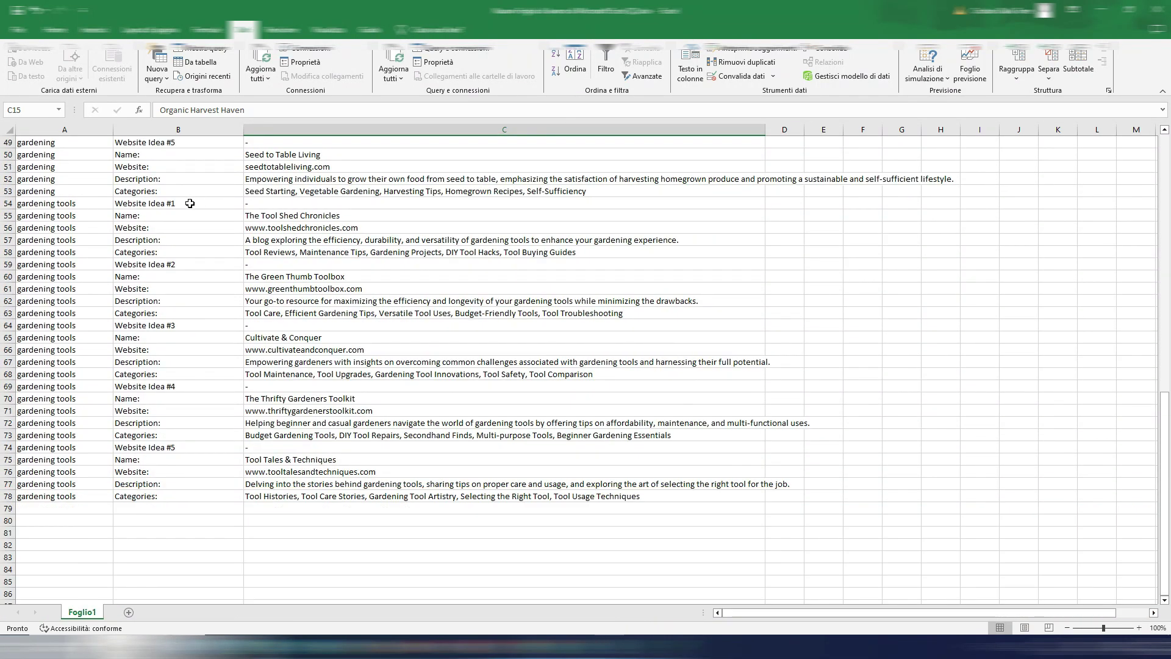
# Review The Tool Shed Chronicles' name, description and categories
pyautogui.click(188, 203)
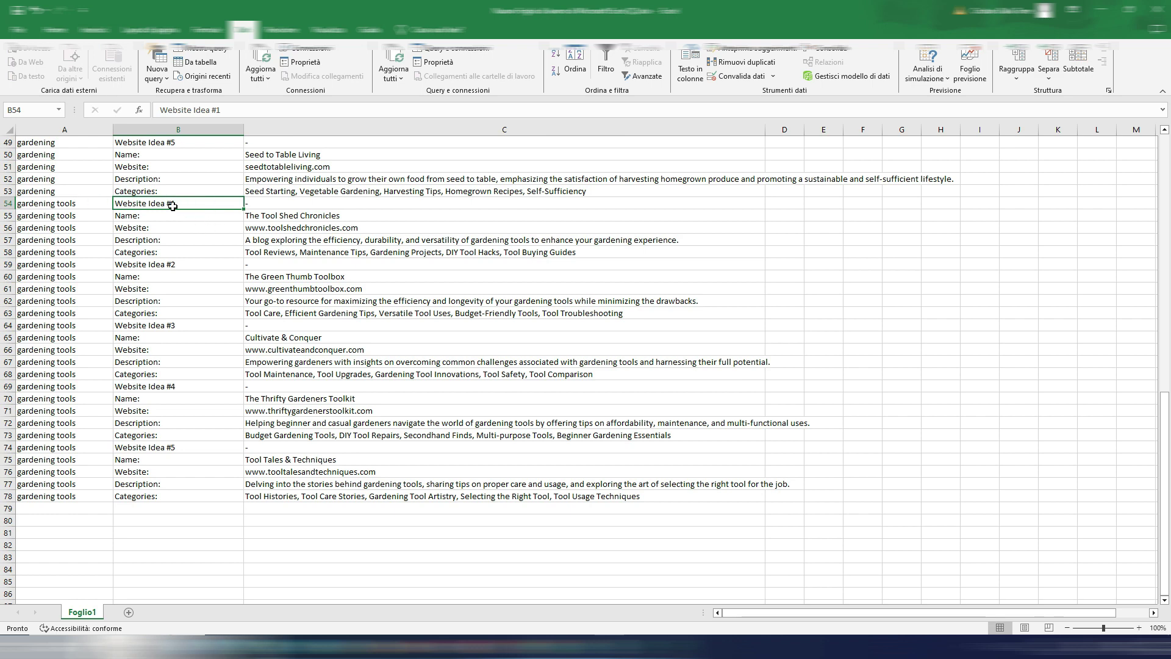
pyautogui.click(261, 216)
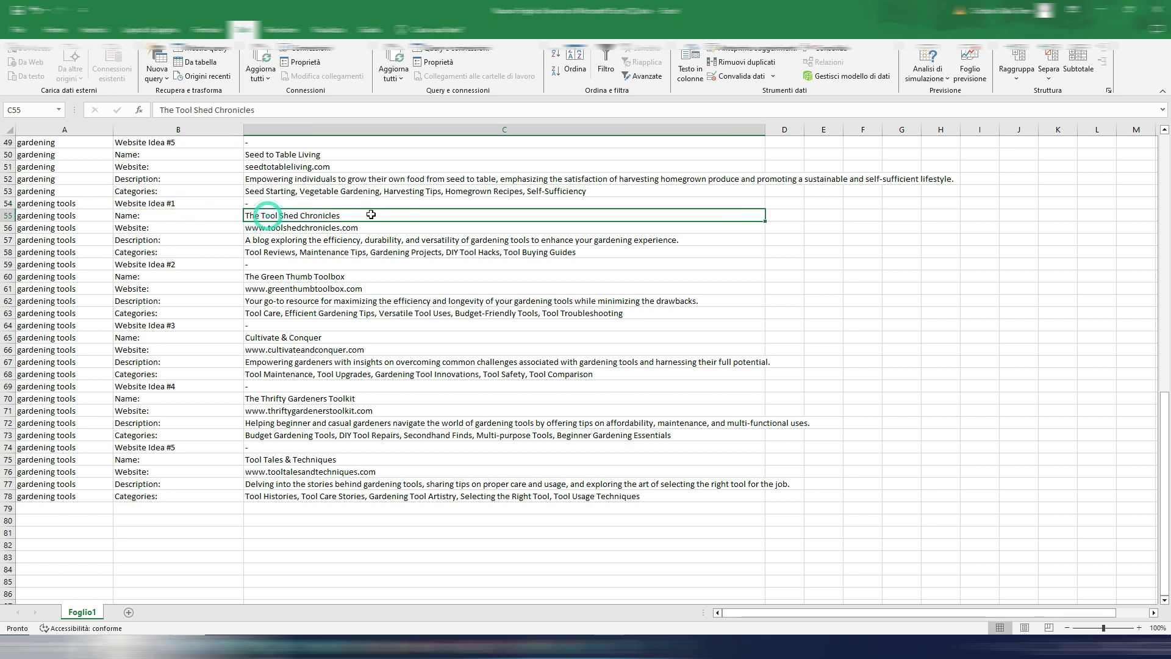
pyautogui.press('Down')
pyautogui.press('Down')
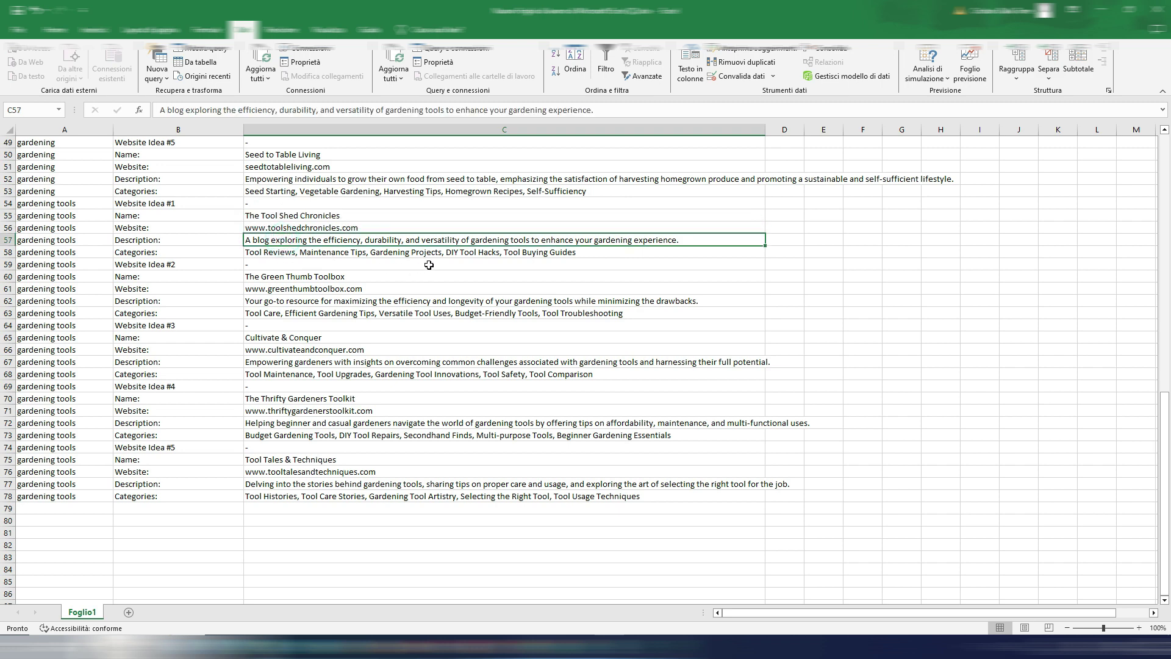
pyautogui.click(373, 255)
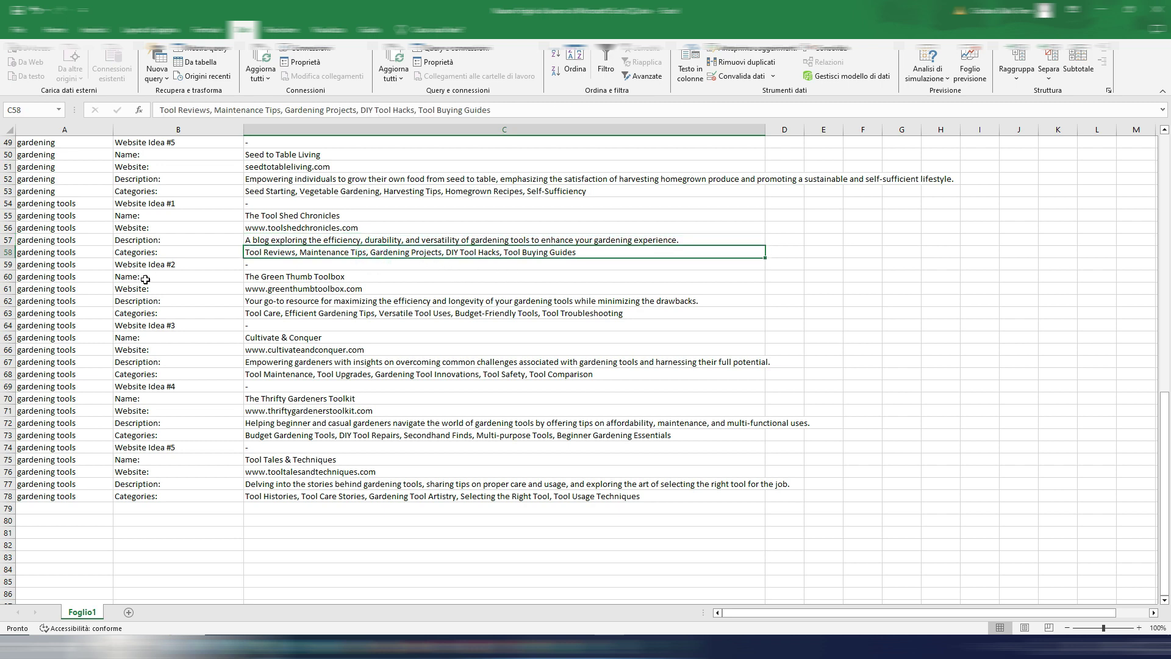
pyautogui.click(188, 266)
pyautogui.click(375, 275)
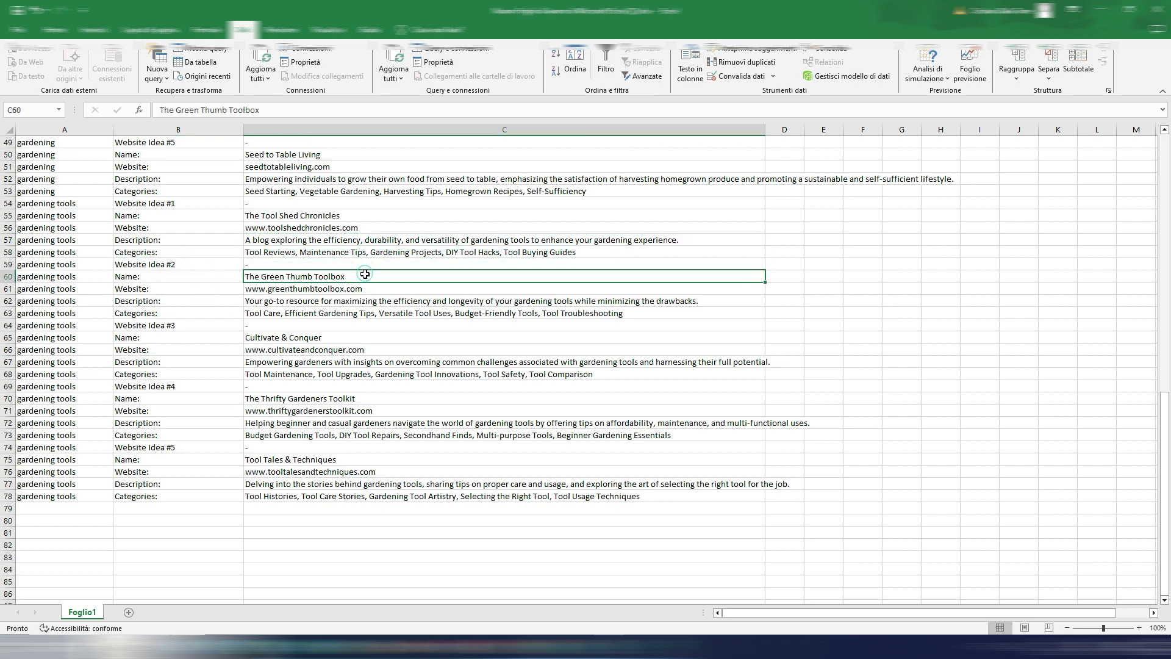
pyautogui.click(193, 325)
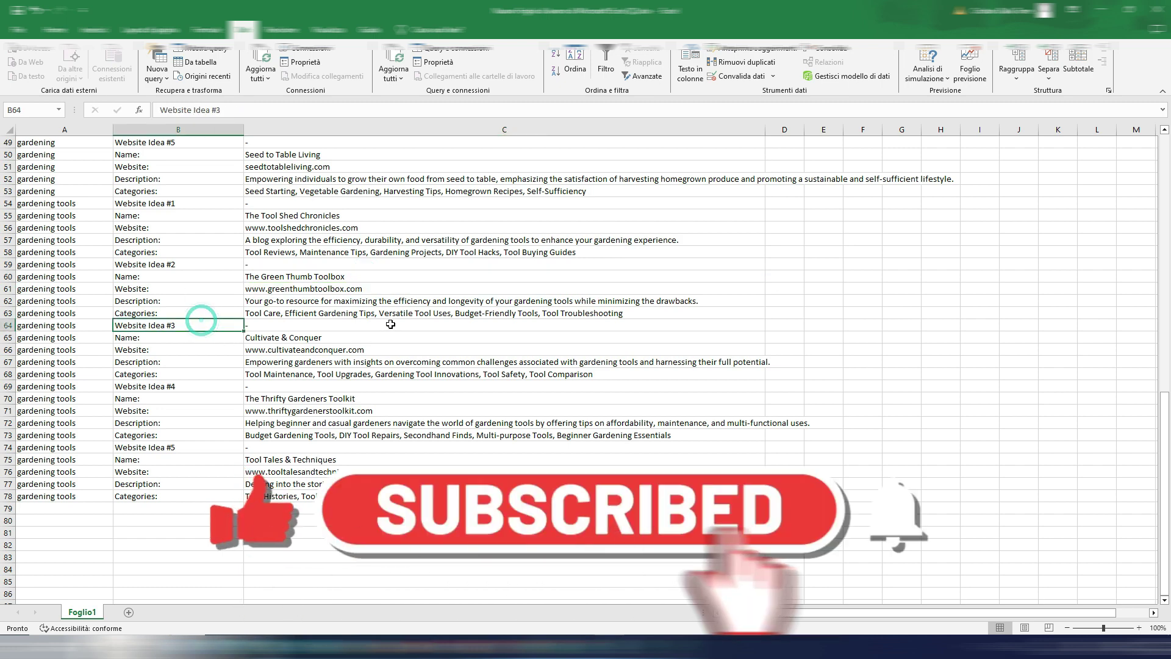
pyautogui.click(351, 338)
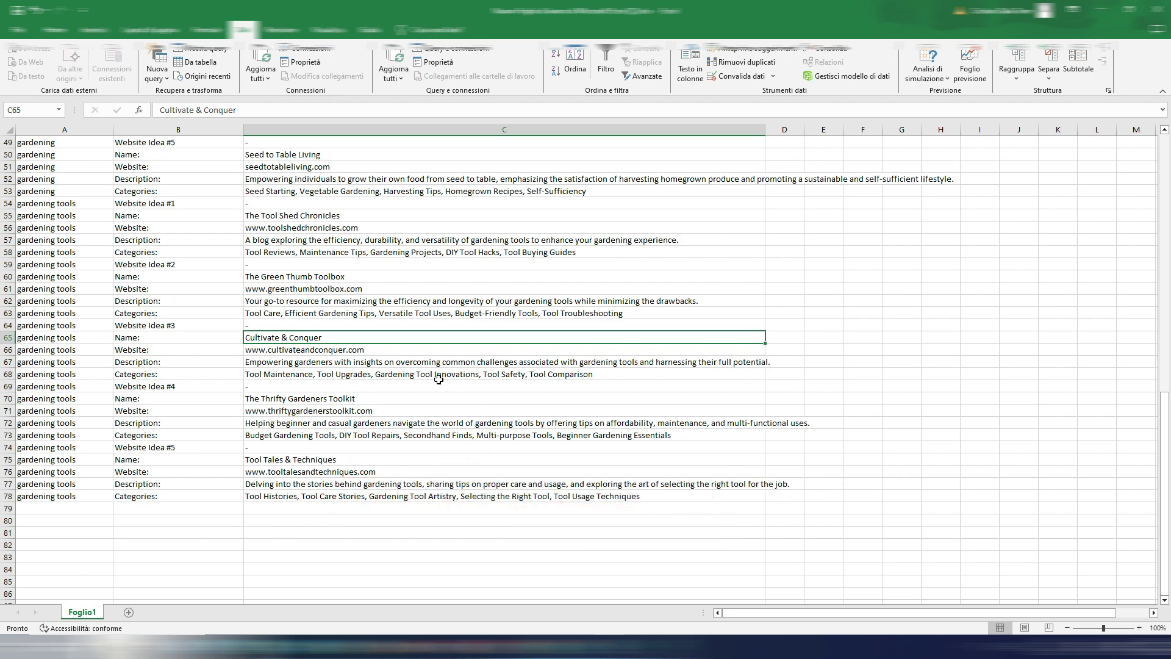
pyautogui.click(385, 351)
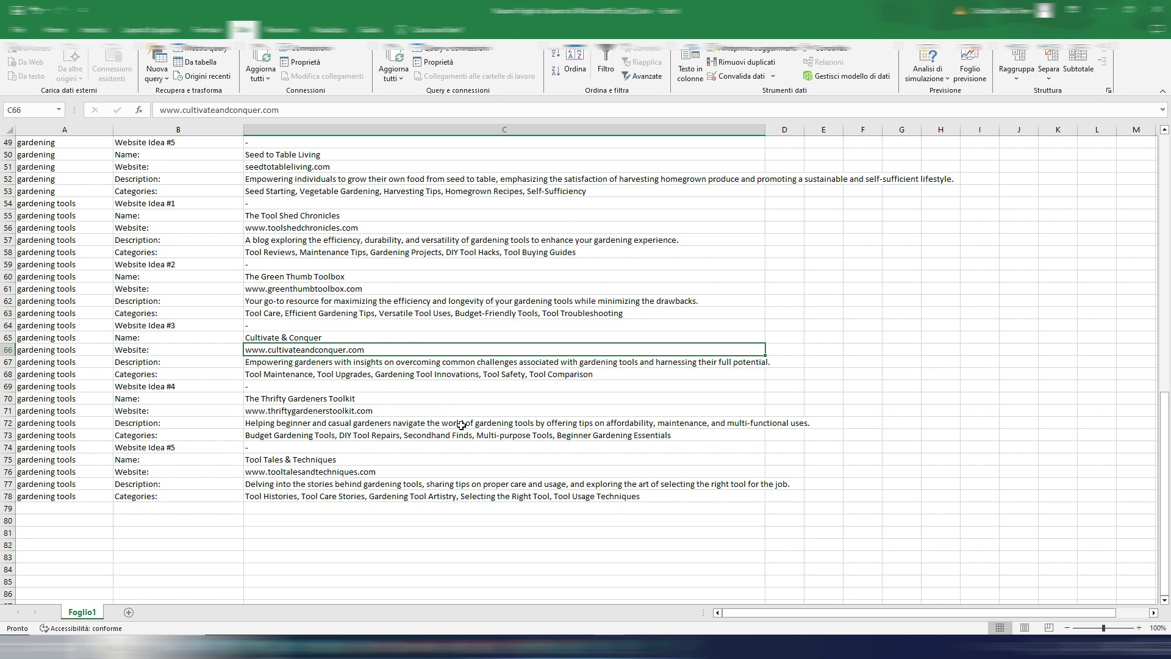
pyautogui.click(408, 373)
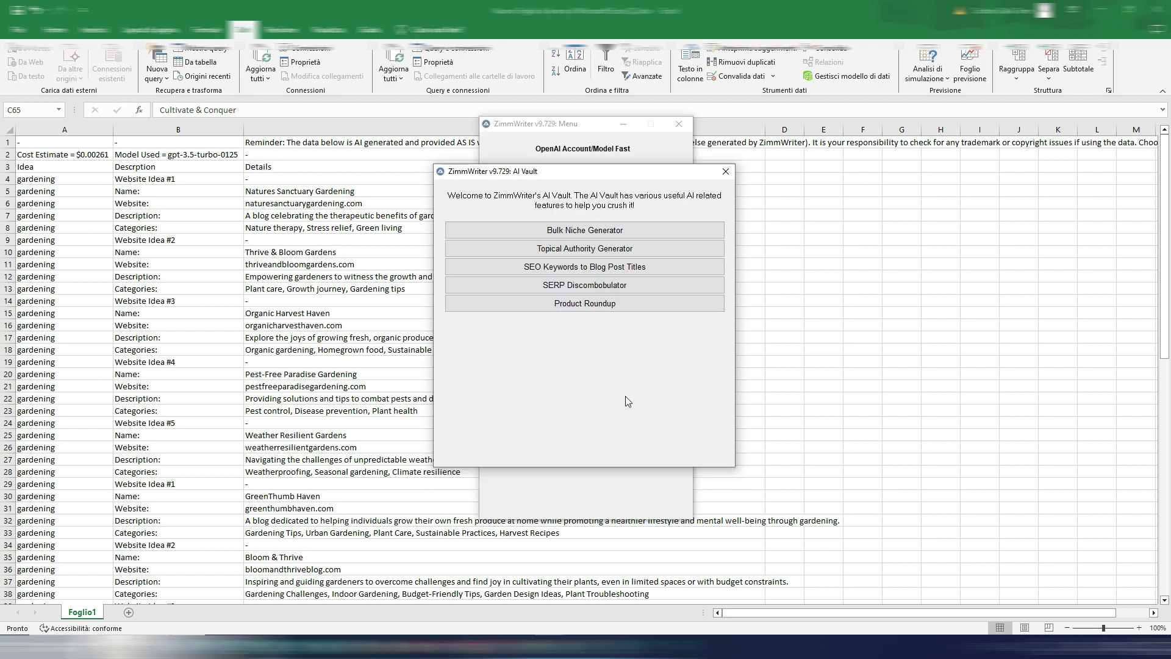
# Open the Topical Authority Generator and copy the C17 organic-produce description
pyautogui.click(610, 252)
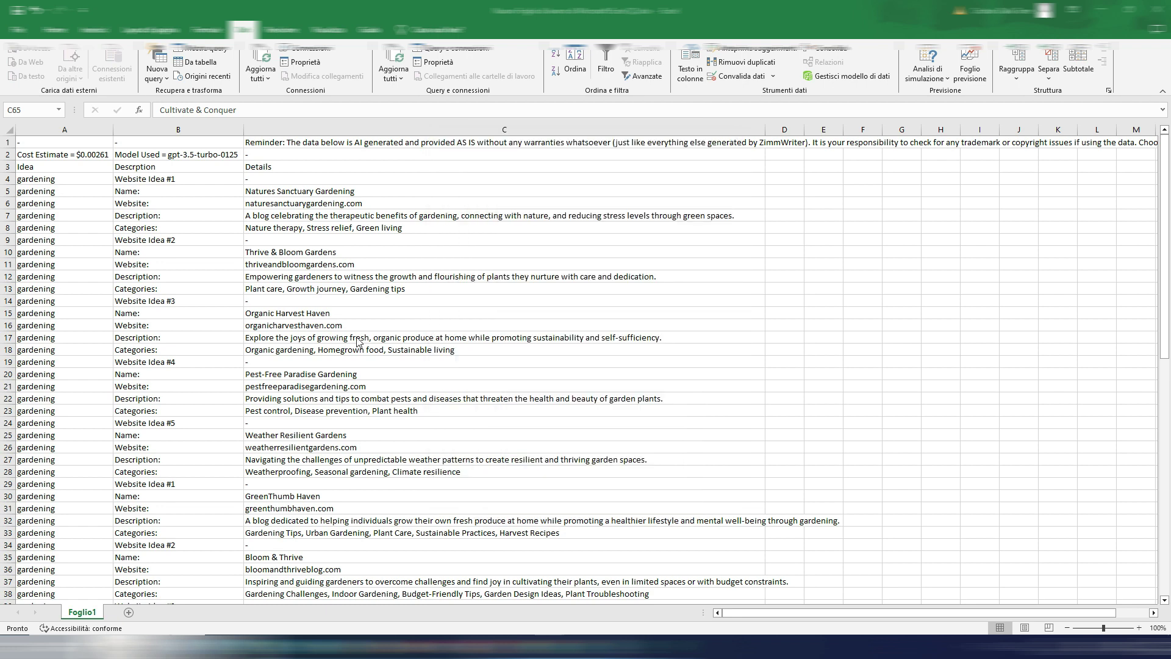
pyautogui.click(419, 338)
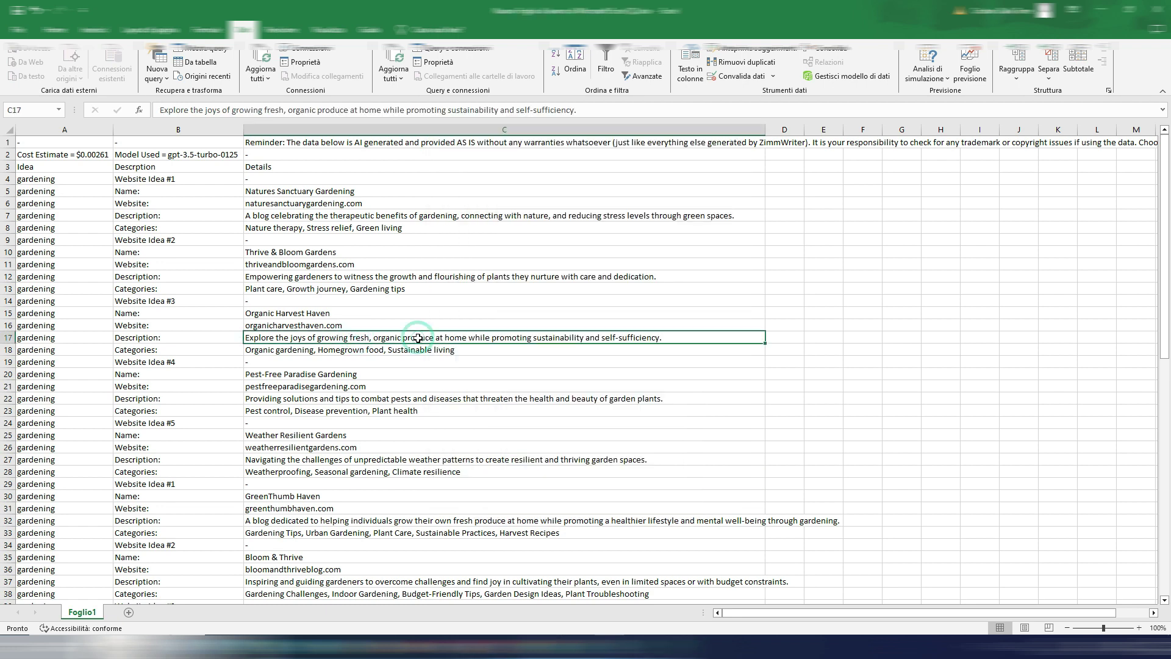
pyautogui.hotkey('ctrl', 'c')
# Paste the organic-produce gardening concept and set Topical Clusters to 4
pyautogui.hotkey('alt', 'Tab')
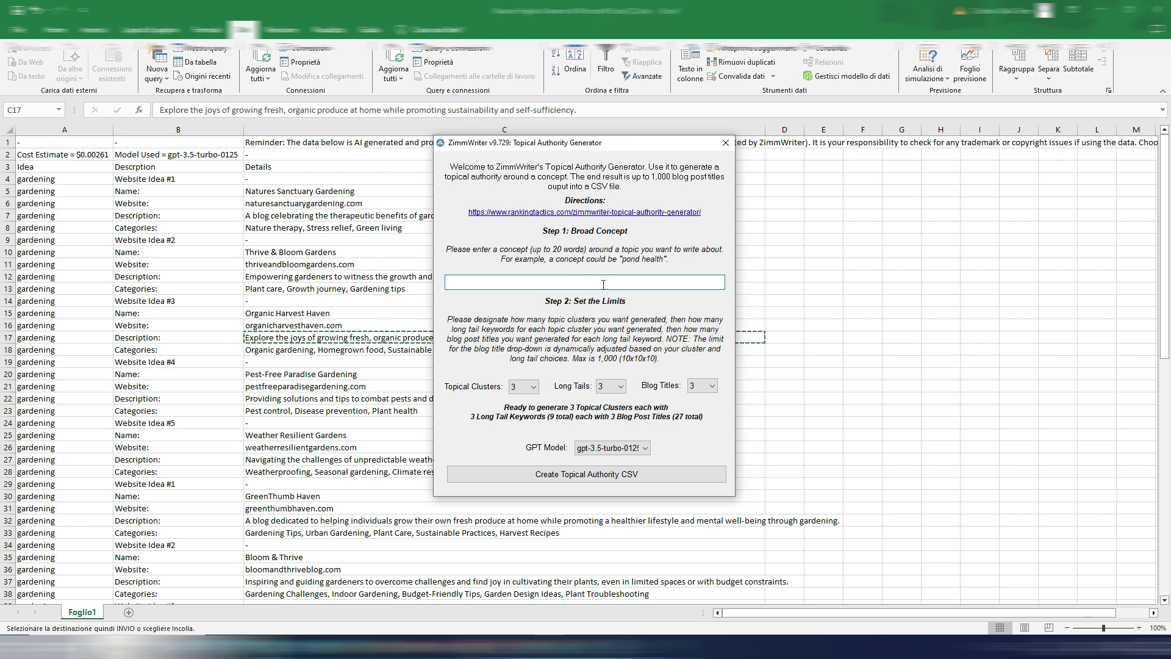
pyautogui.hotkey('ctrl', 'v')
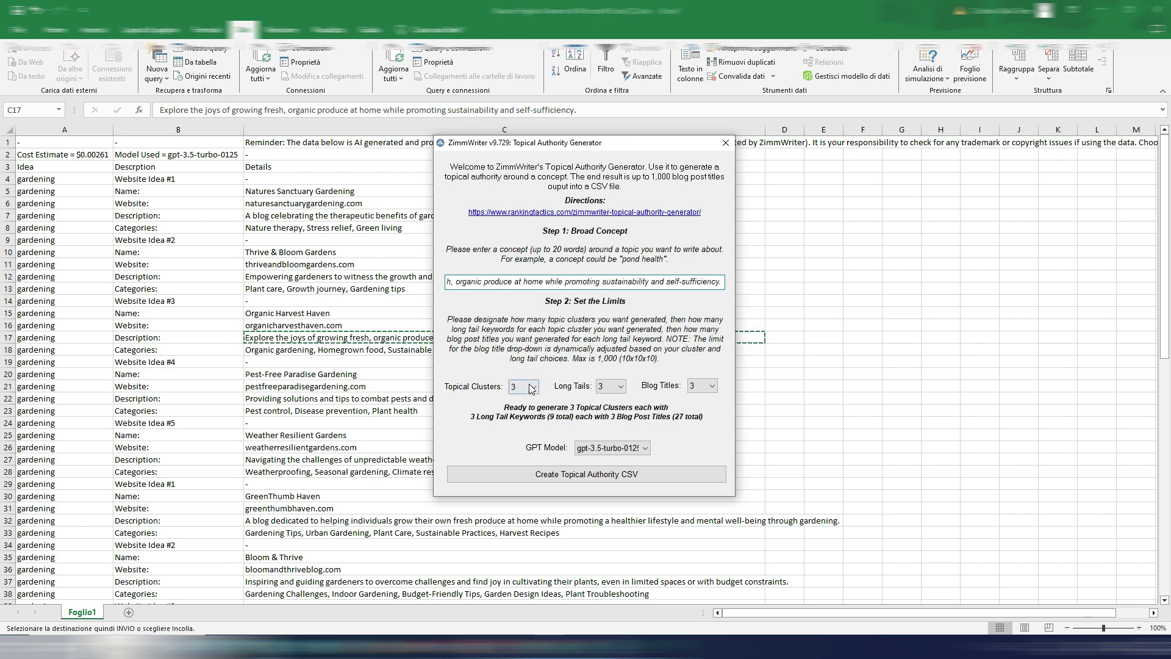
pyautogui.click(530, 385)
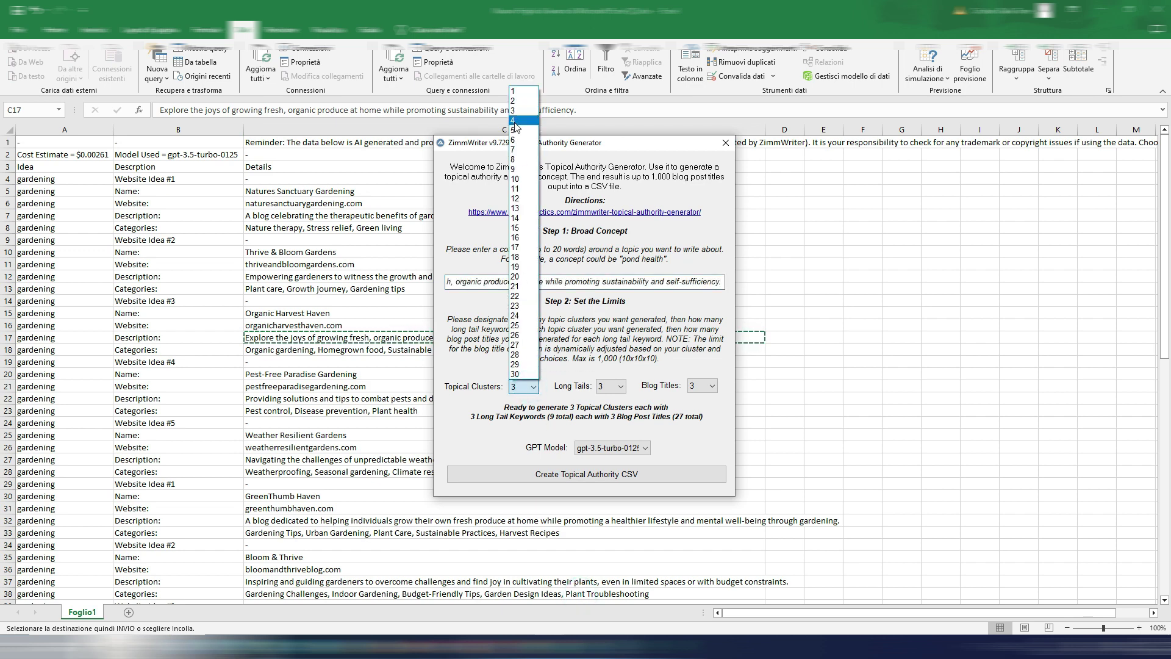
pyautogui.click(514, 119)
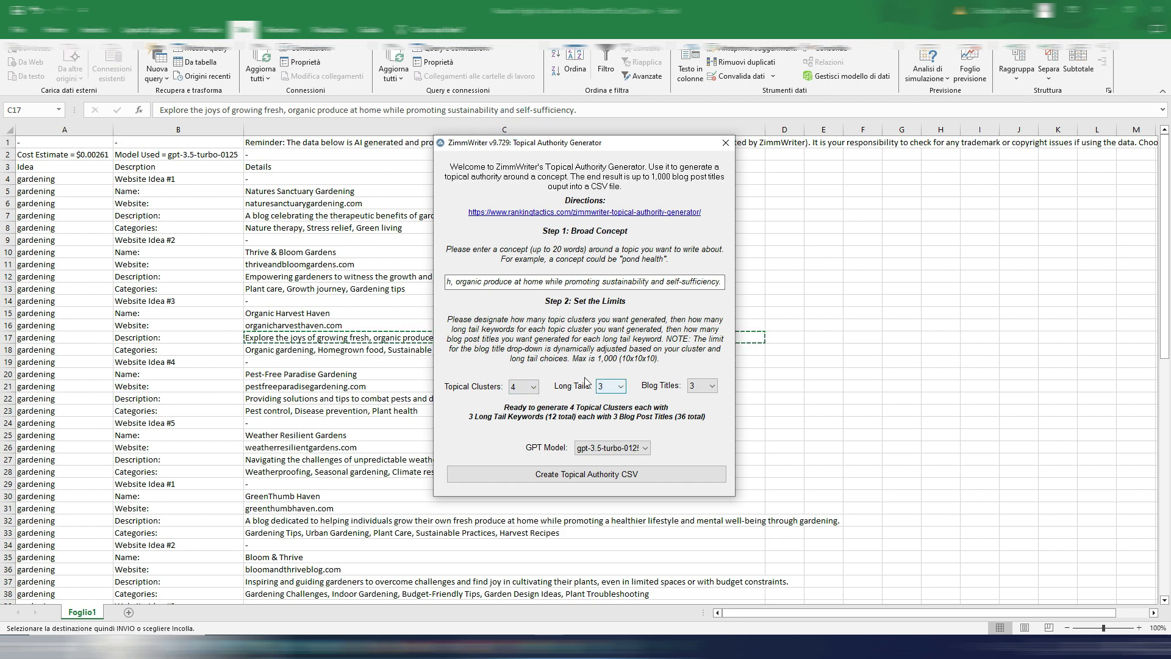
# Set one blog title per long-tail keyword, keep gpt-3.5, and generate the clusters
pyautogui.click(713, 387)
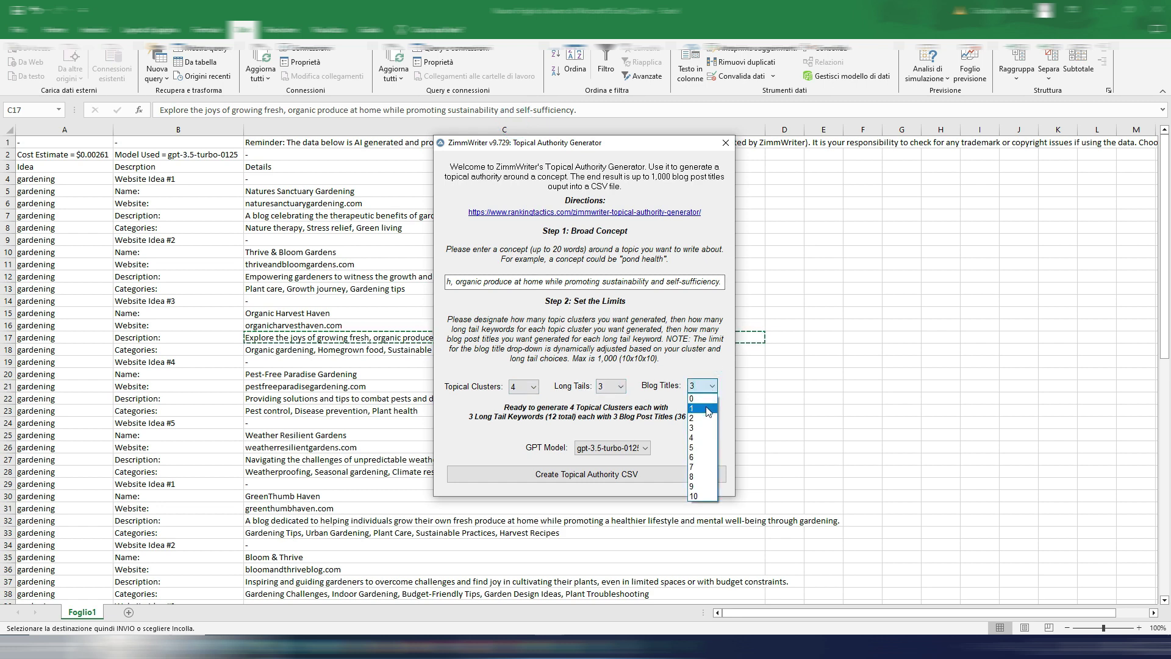
pyautogui.click(707, 411)
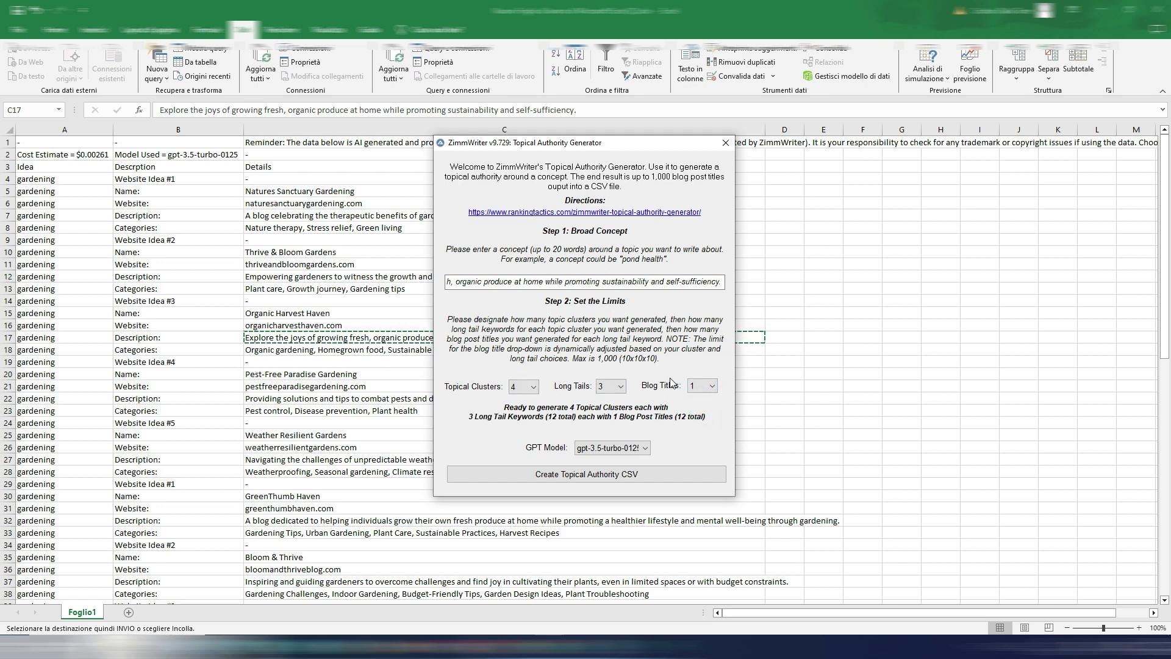
pyautogui.click(704, 386)
pyautogui.click(704, 411)
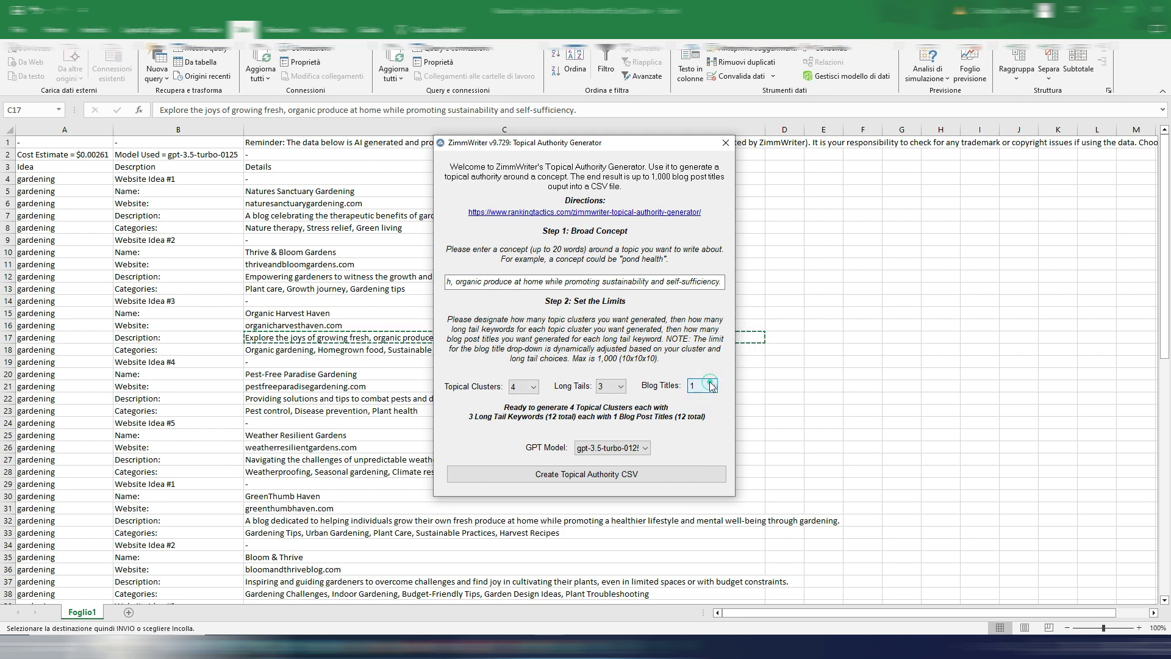
pyautogui.click(643, 450)
pyautogui.click(642, 451)
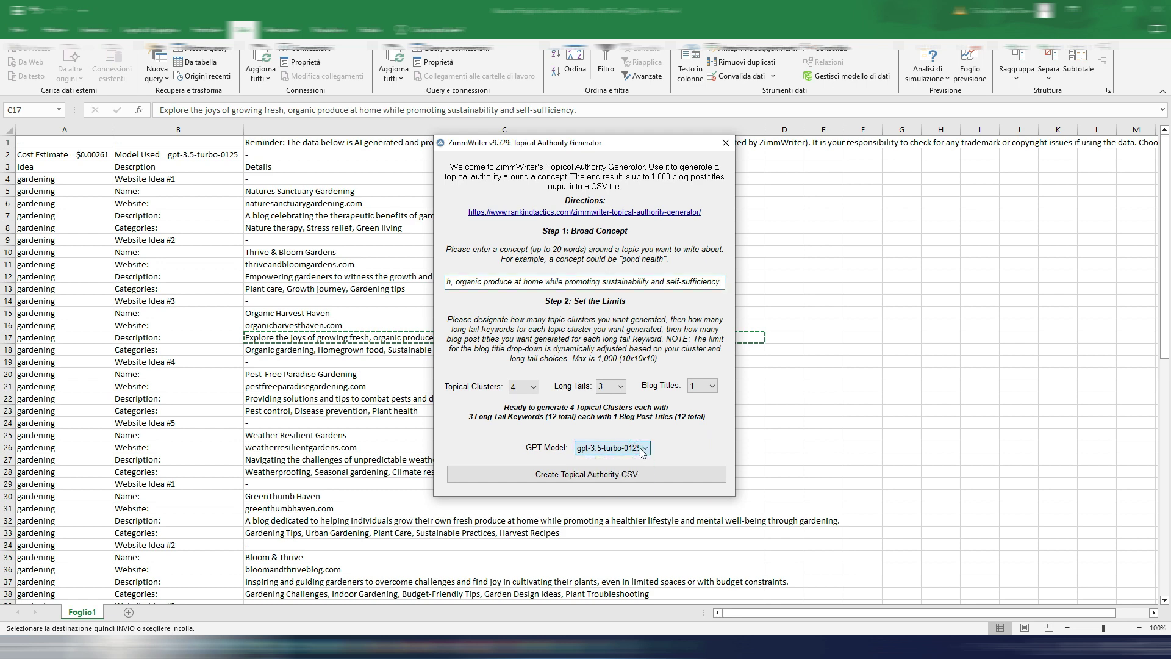
pyautogui.click(586, 474)
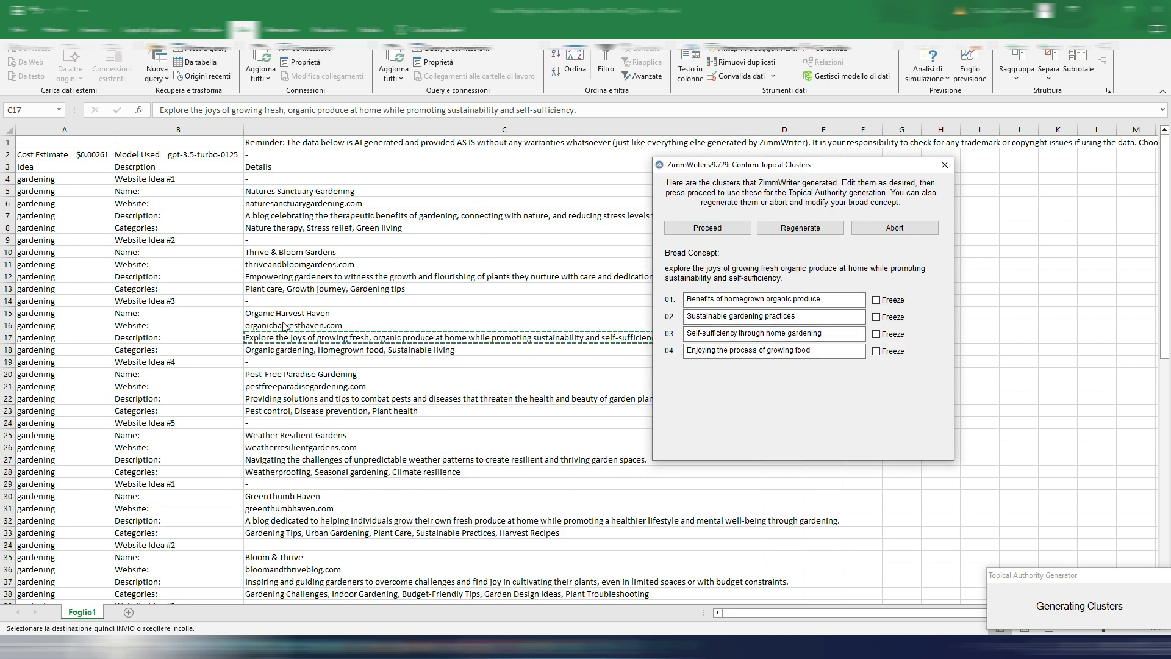
# Fill the clusters from C18's categories, clear cluster 04, and proceed with the remaining three
pyautogui.click(287, 356)
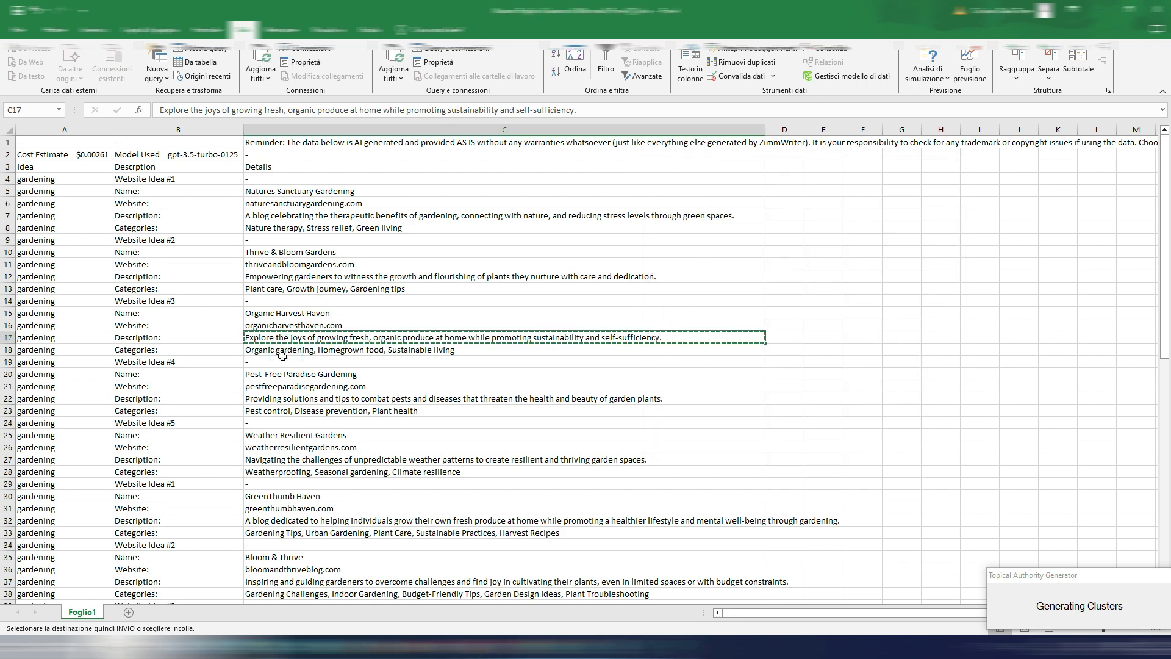
pyautogui.doubleClick(287, 353)
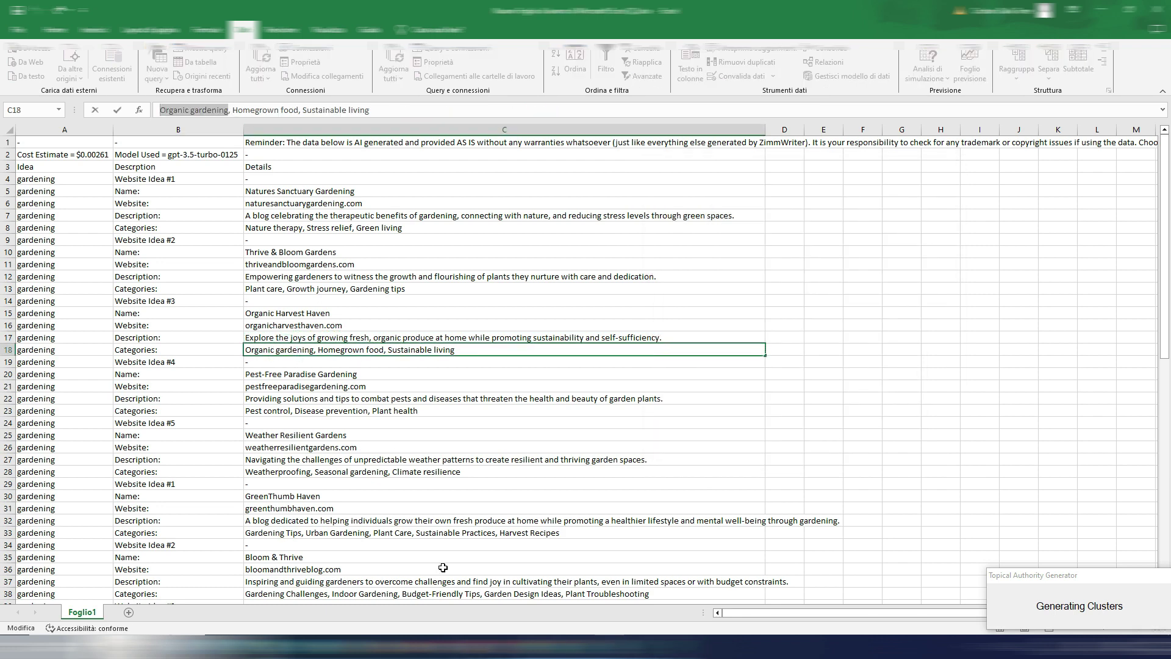
pyautogui.hotkey('alt', 'Tab')
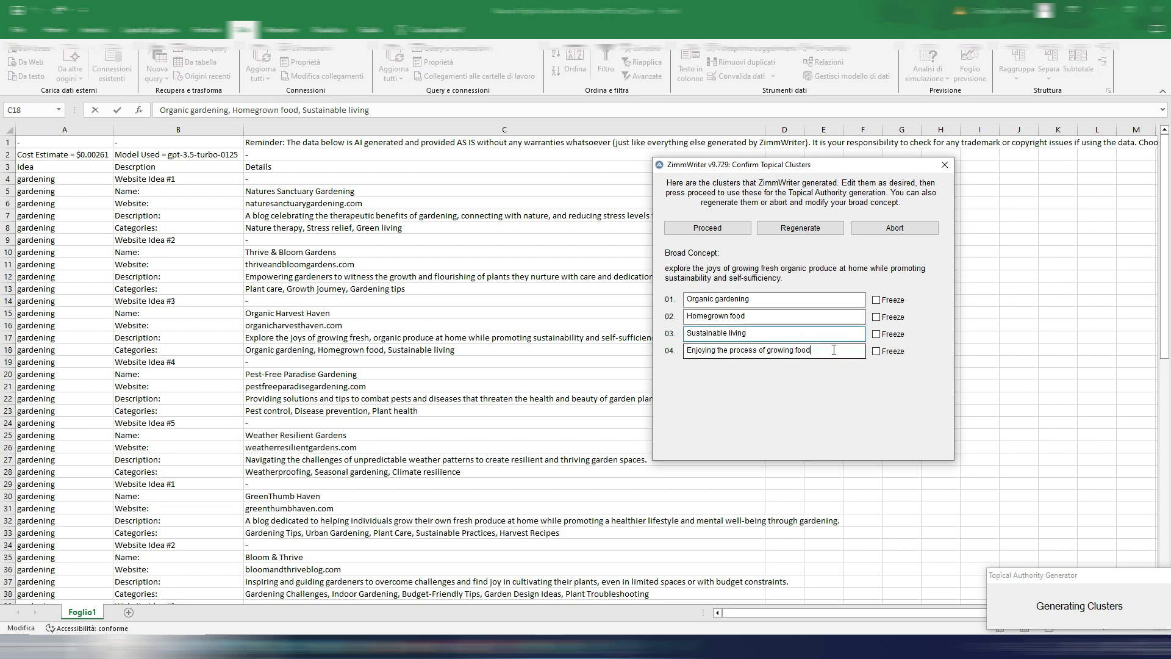
pyautogui.tripleClick(742, 350)
pyautogui.press('Delete')
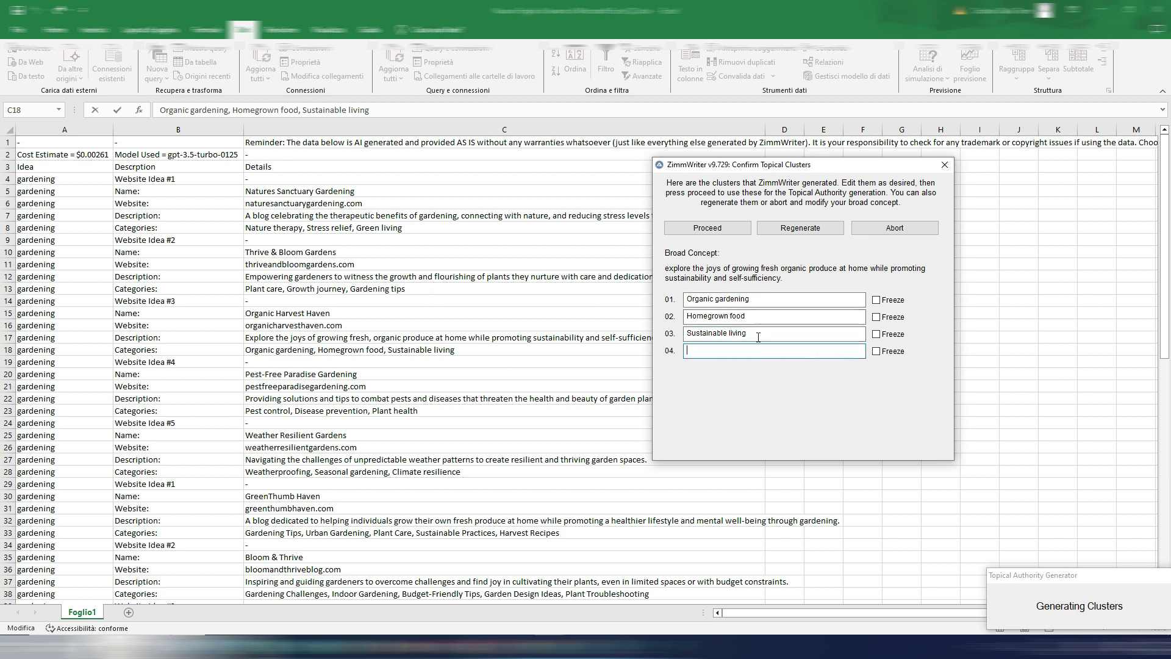
pyautogui.click(715, 230)
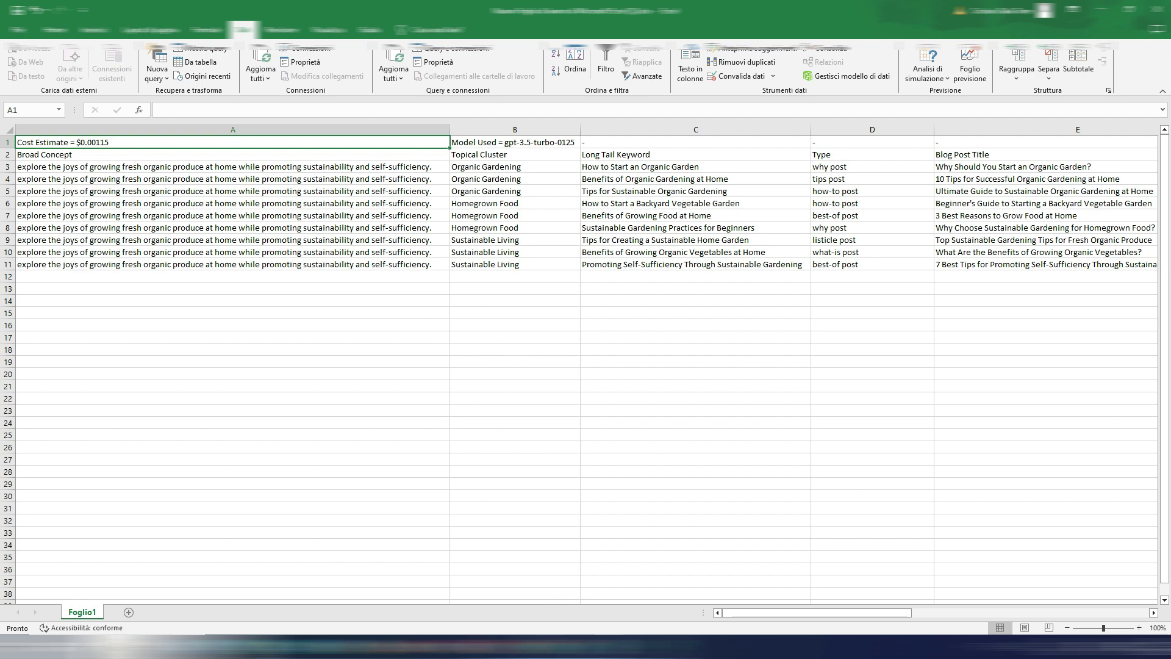
pyautogui.click(609, 400)
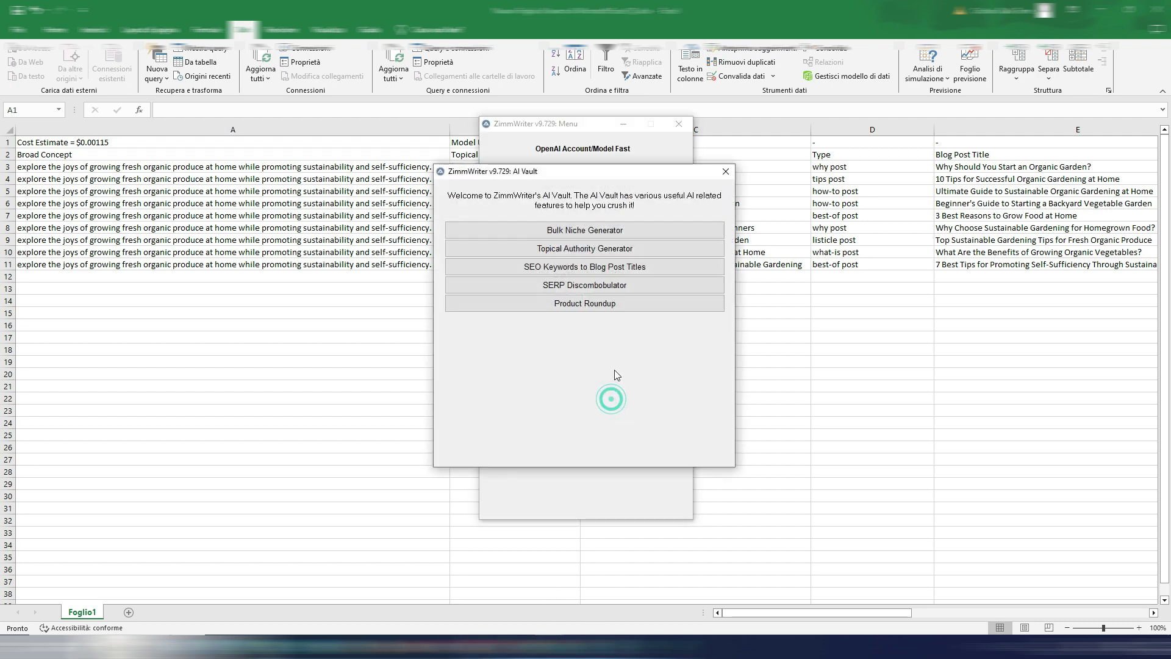
pyautogui.click(726, 171)
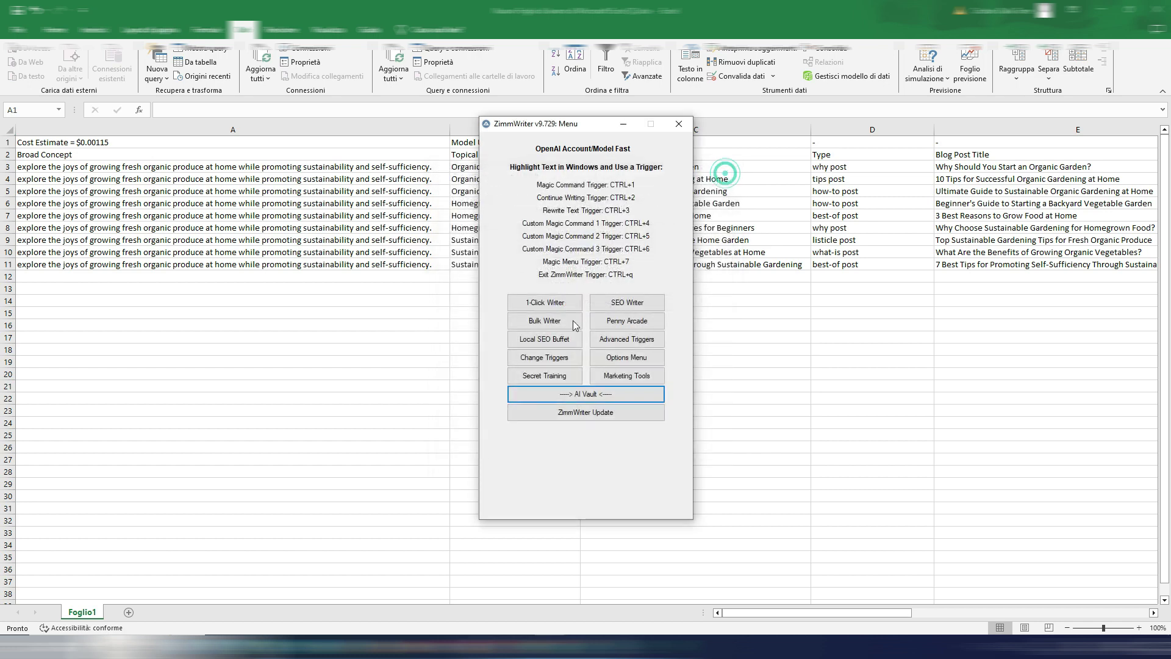
pyautogui.click(421, 282)
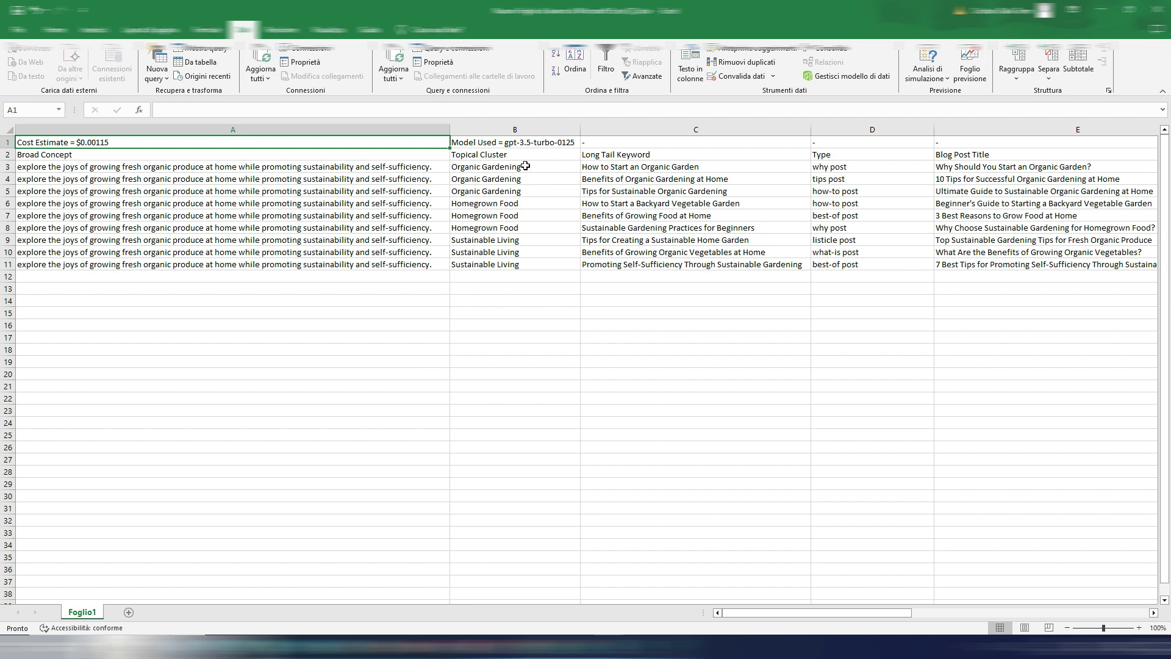
pyautogui.click(602, 168)
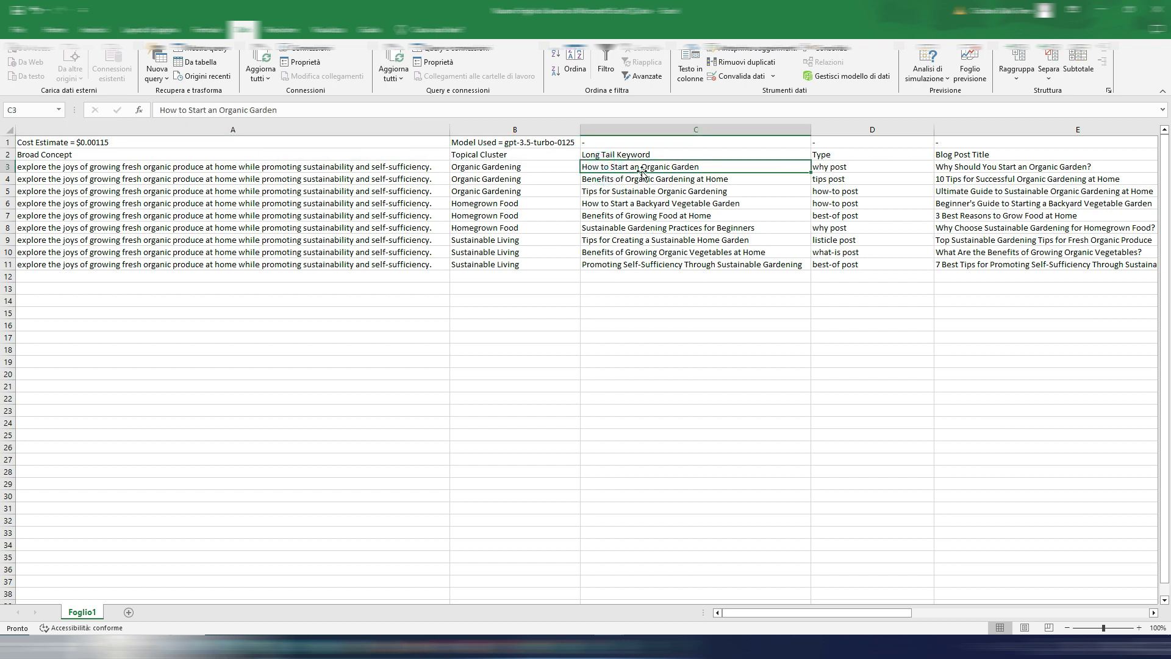
pyautogui.click(608, 181)
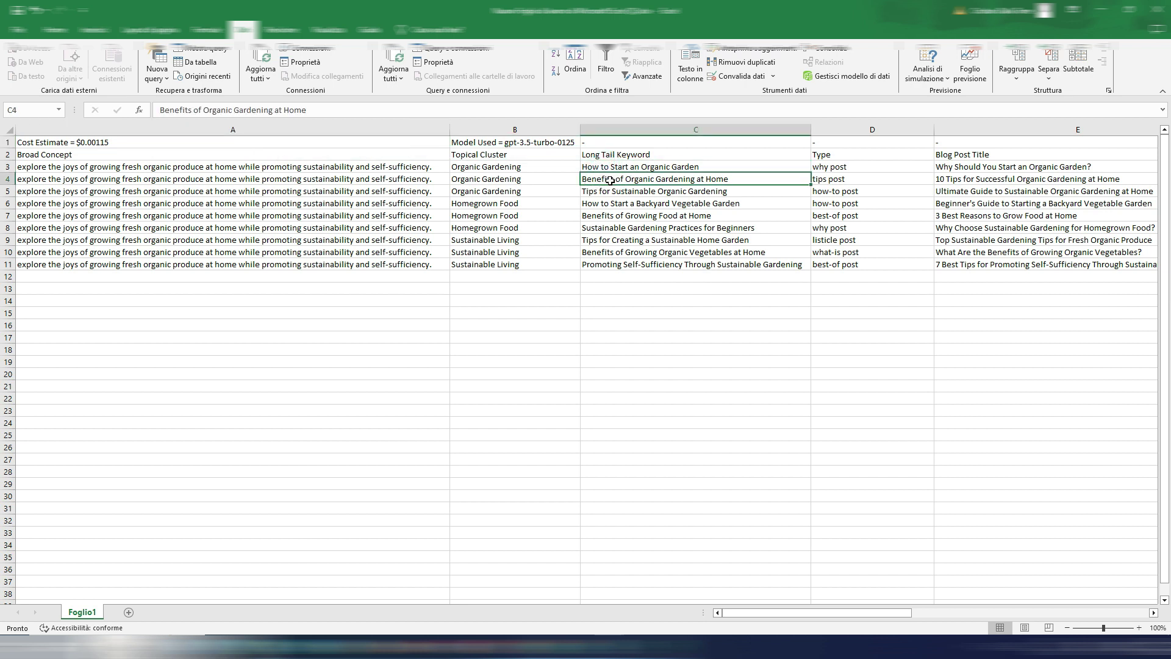
pyautogui.click(640, 191)
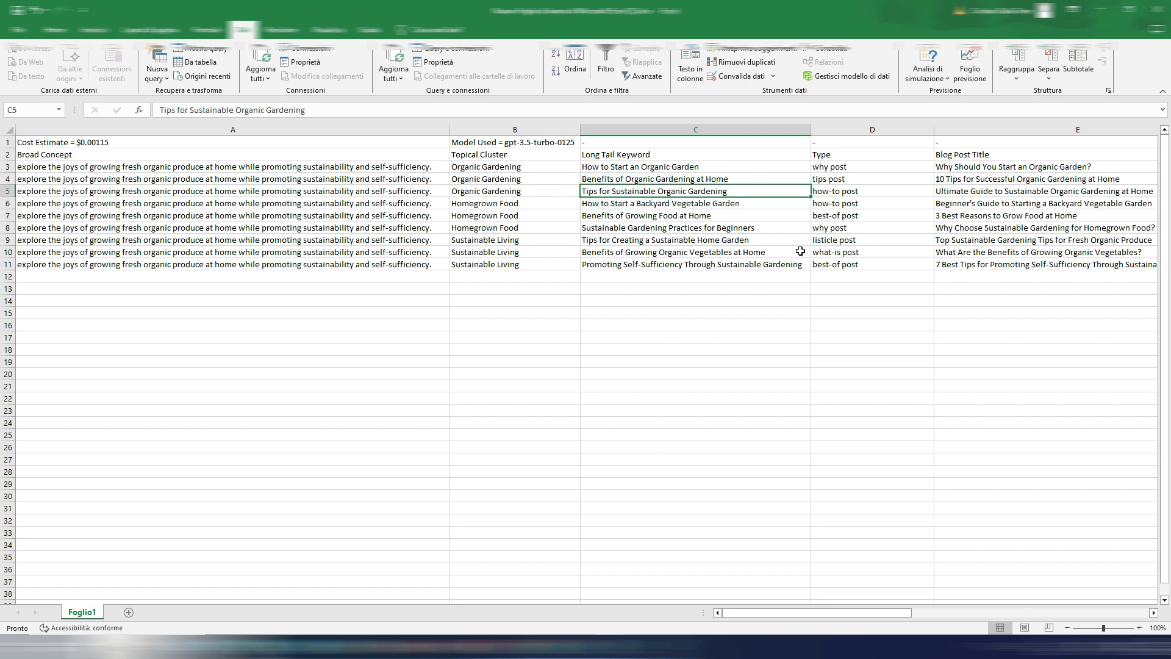
pyautogui.click(861, 168)
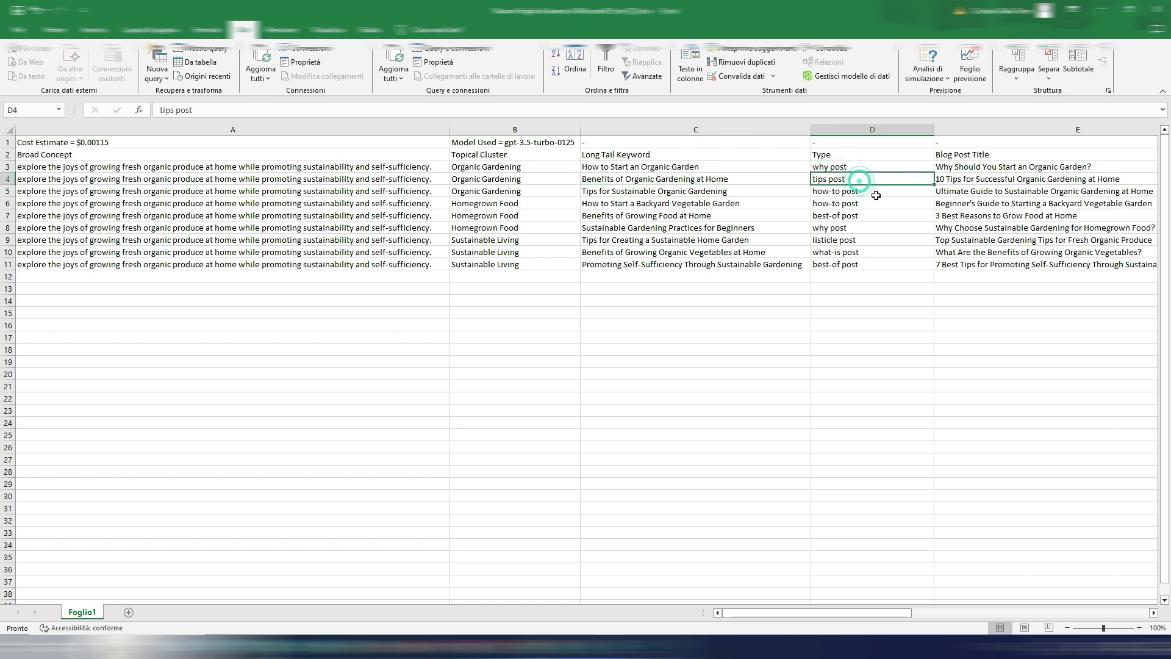
pyautogui.click(861, 191)
pyautogui.moveTo(784, 613); pyautogui.dragTo(882, 611)
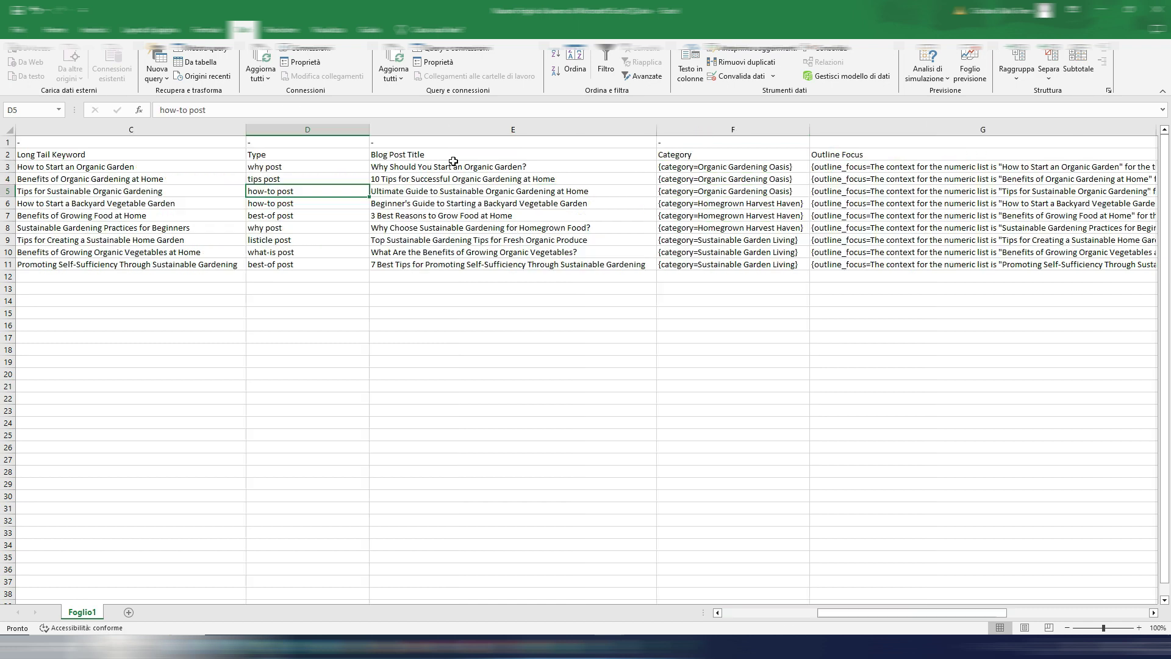
pyautogui.click(404, 169)
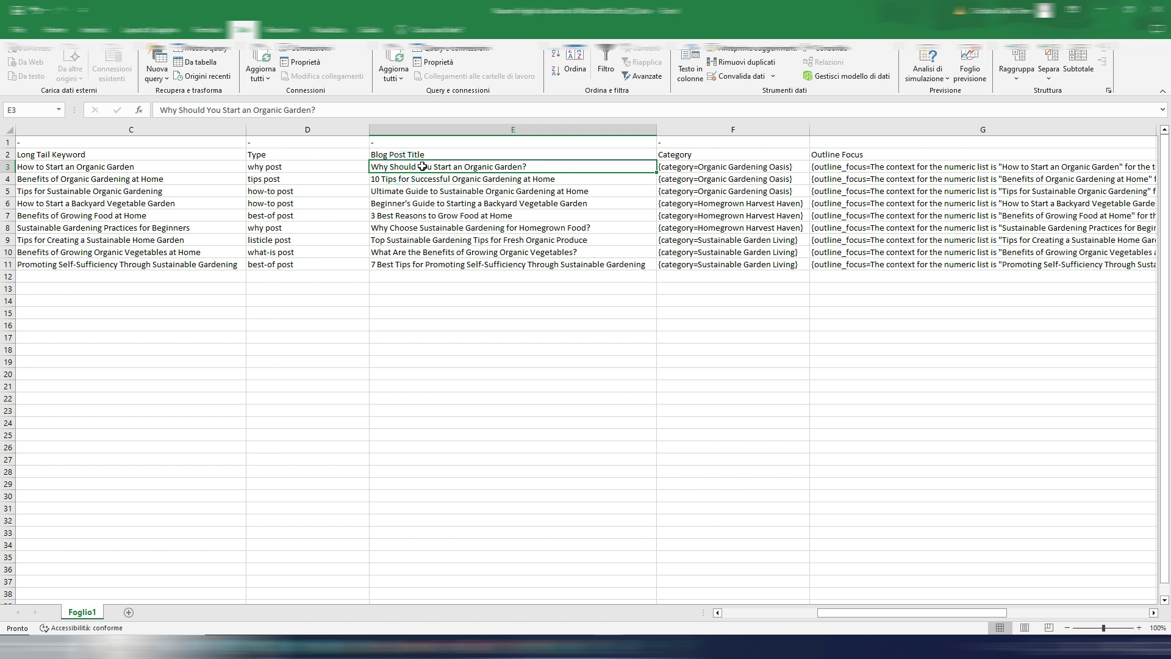
pyautogui.click(417, 181)
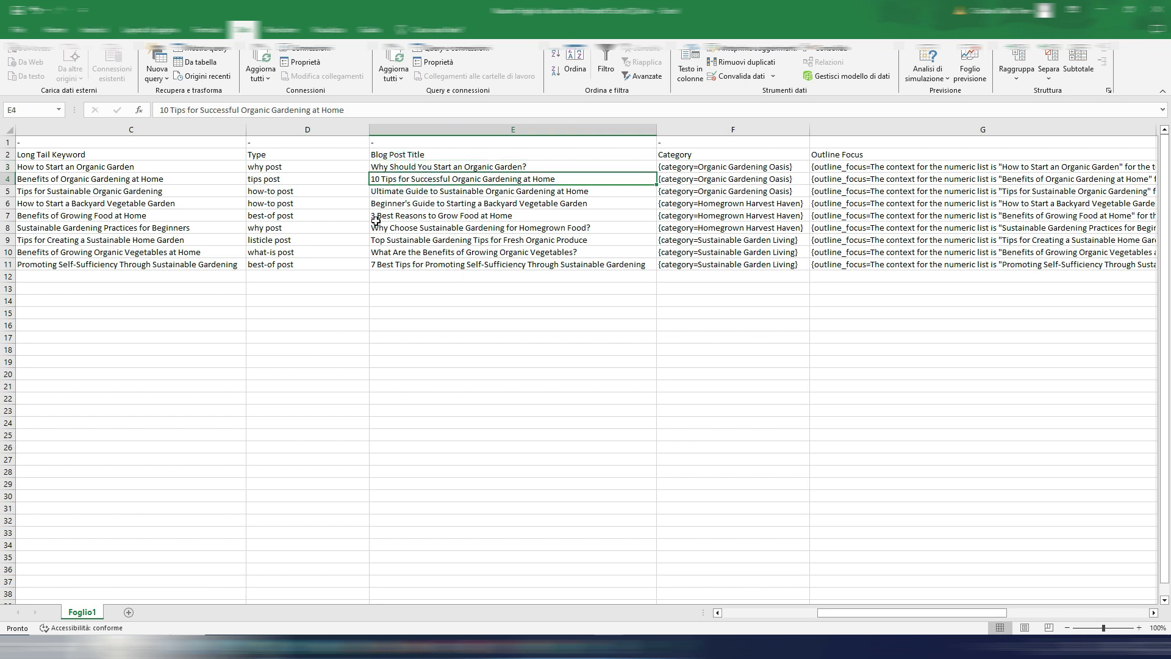
pyautogui.click(395, 190)
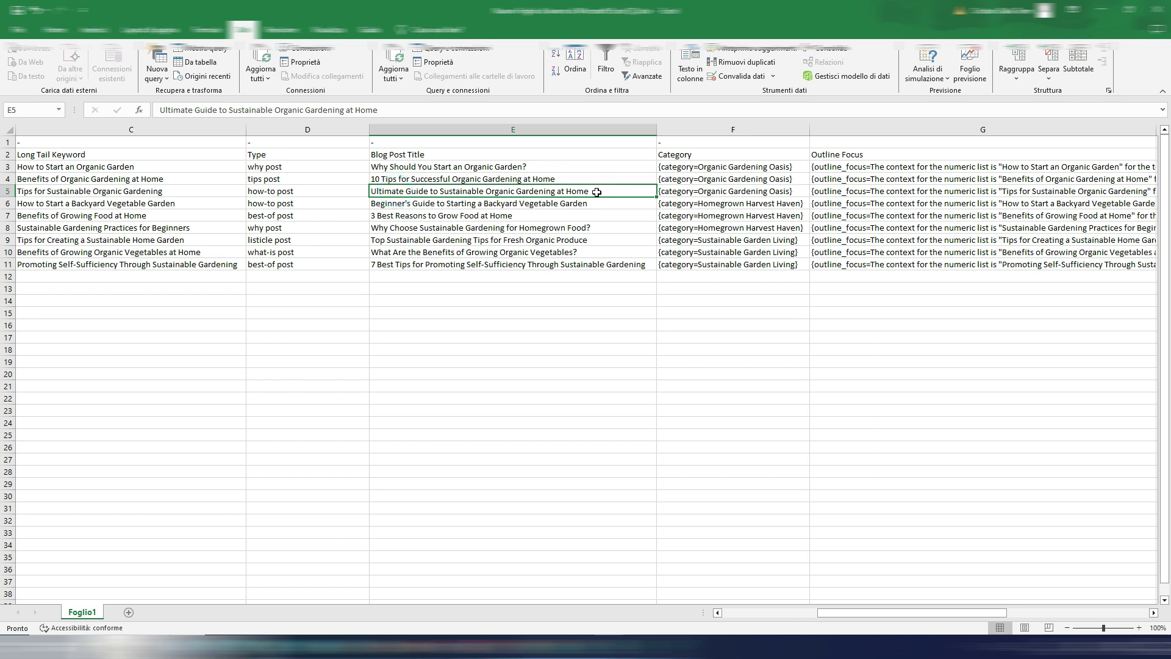
pyautogui.click(732, 167)
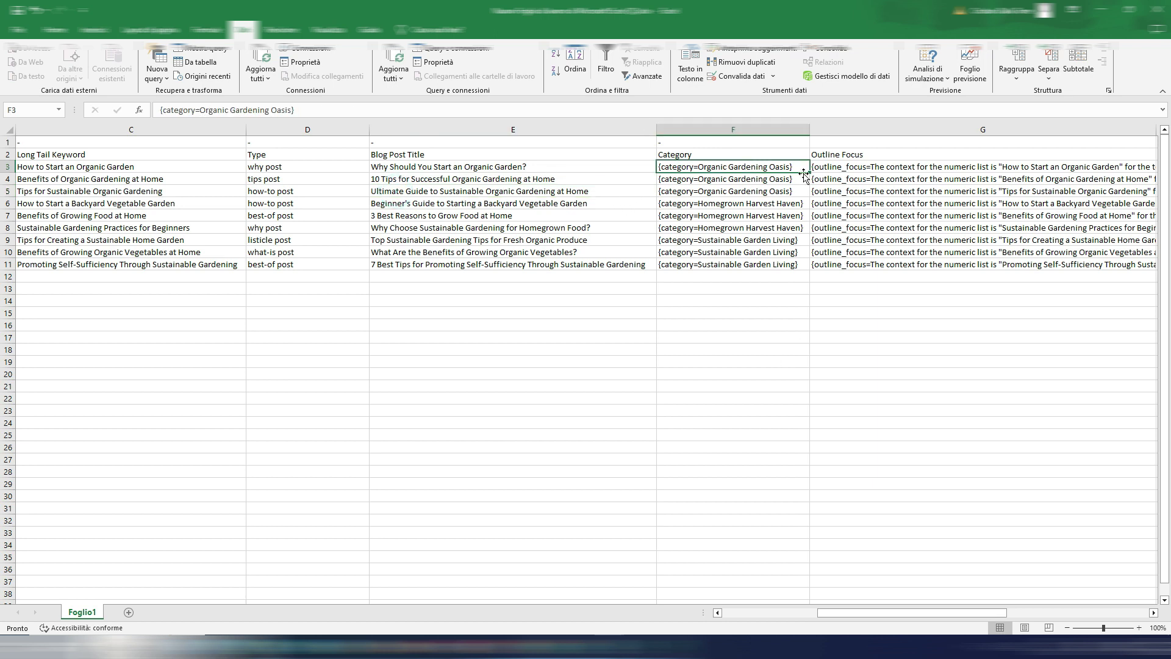
pyautogui.click(735, 178)
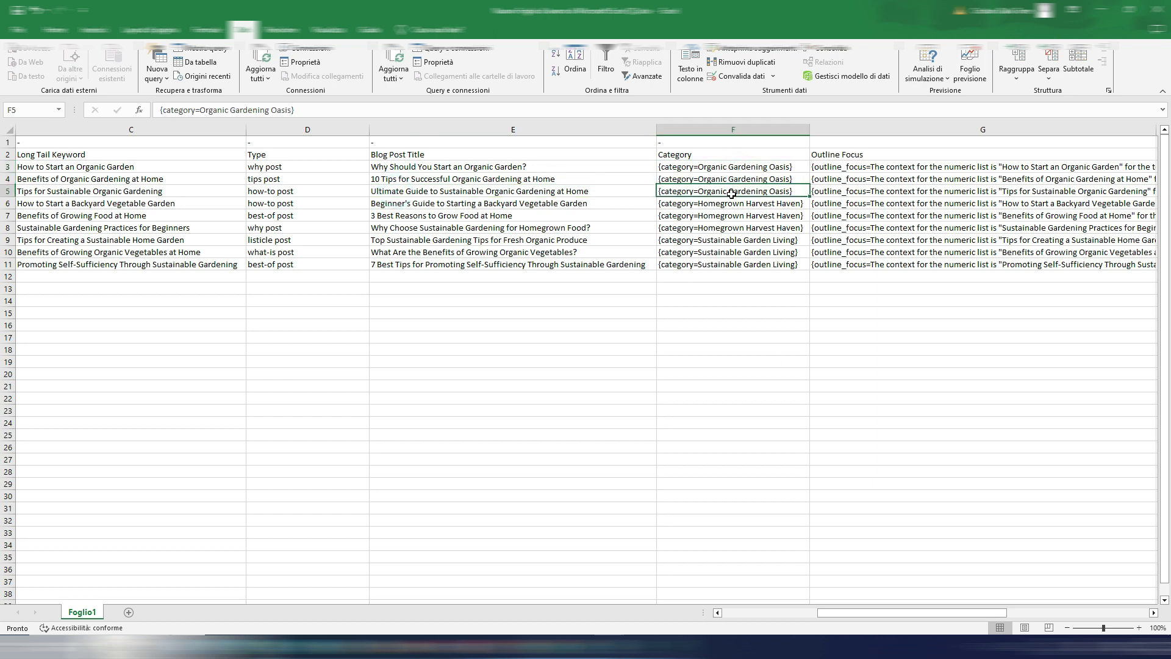
pyautogui.click(734, 190)
pyautogui.click(739, 167)
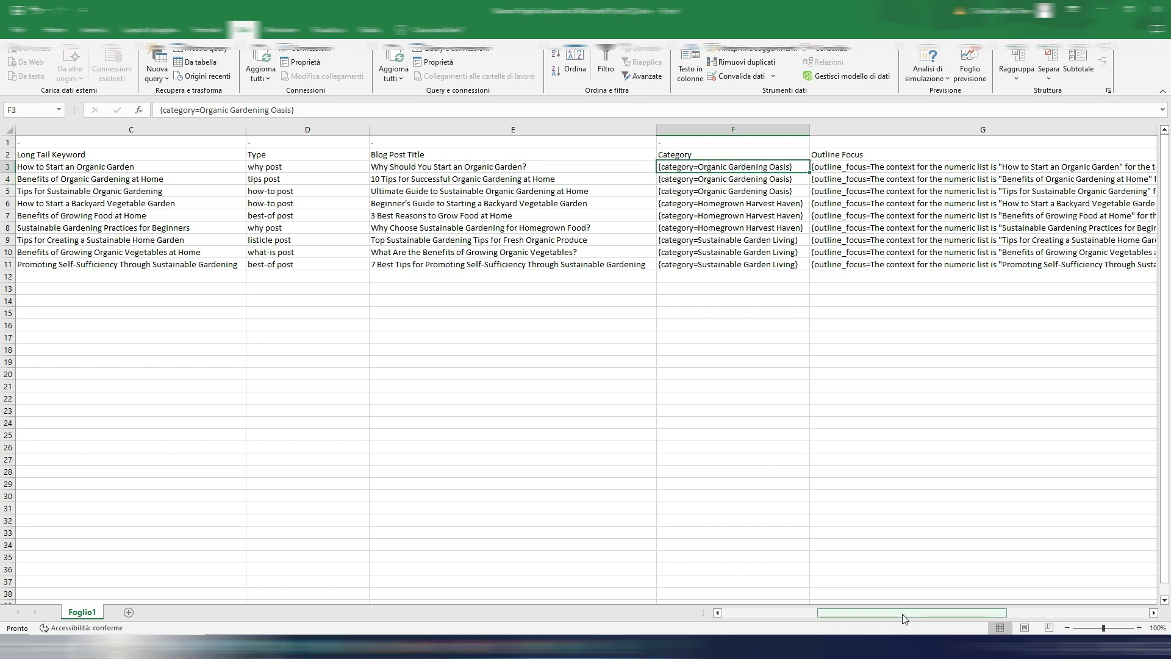
pyautogui.moveTo(916, 613); pyautogui.dragTo(1011, 611)
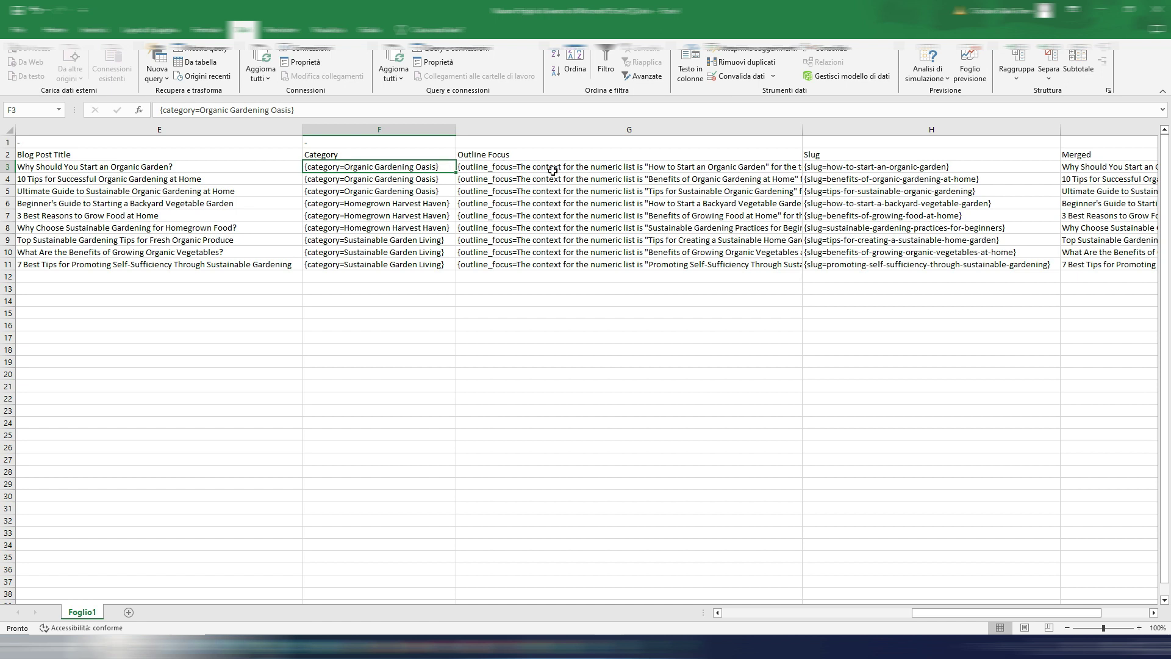
pyautogui.click(760, 168)
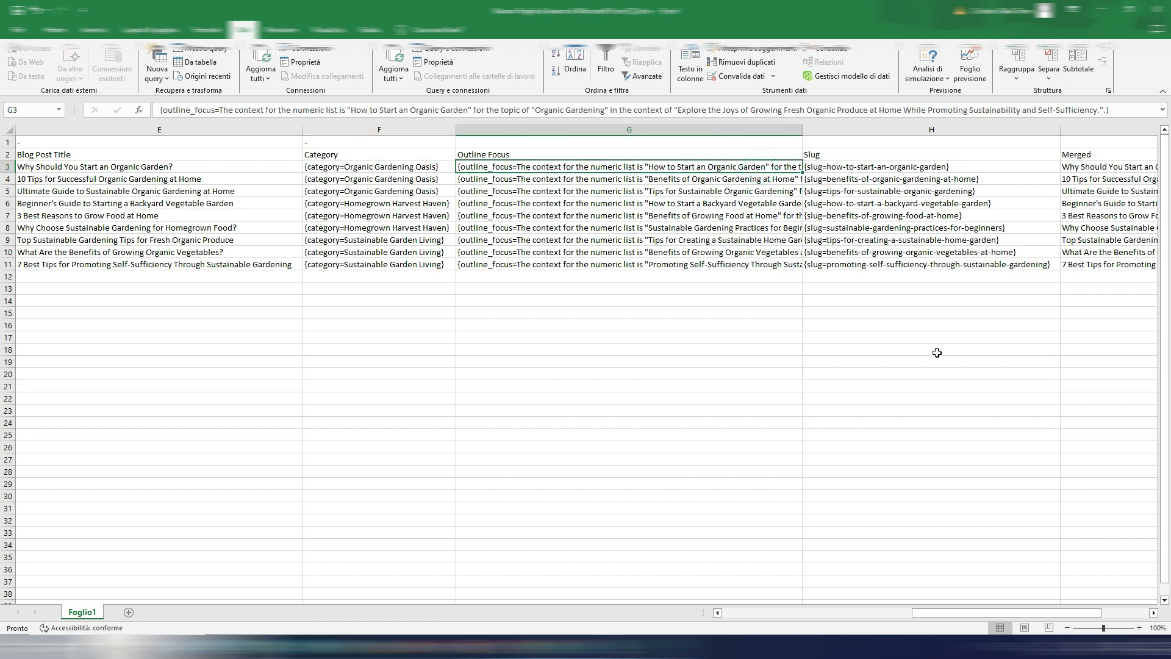
pyautogui.click(891, 168)
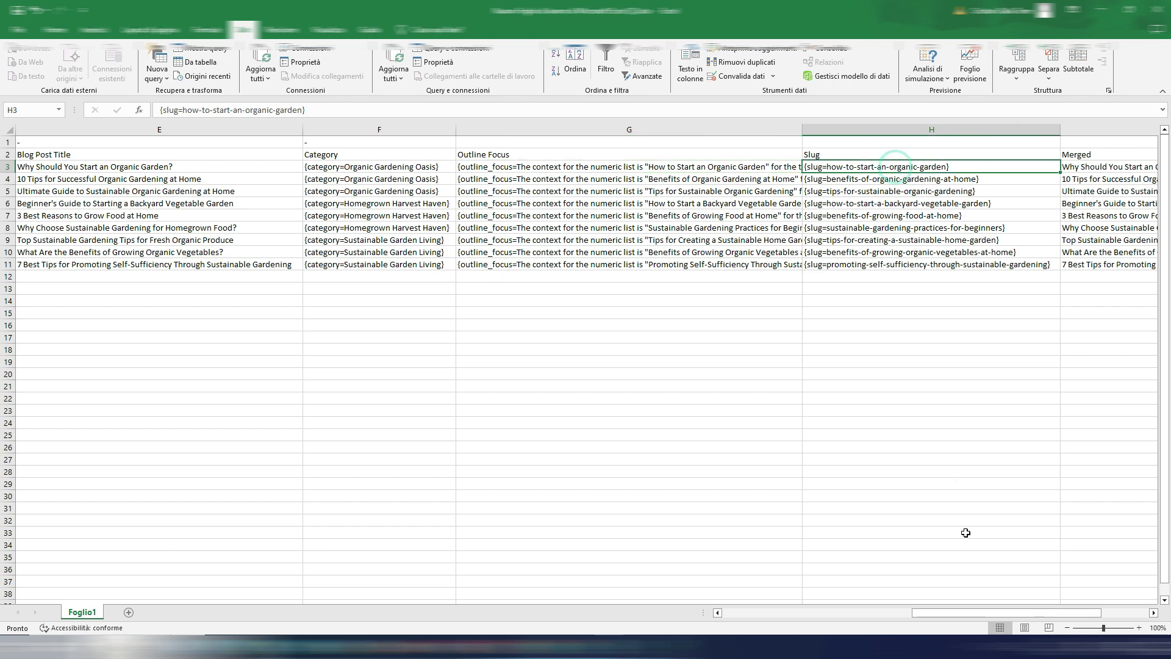
pyautogui.moveTo(965, 612); pyautogui.dragTo(1006, 612)
pyautogui.click(831, 169)
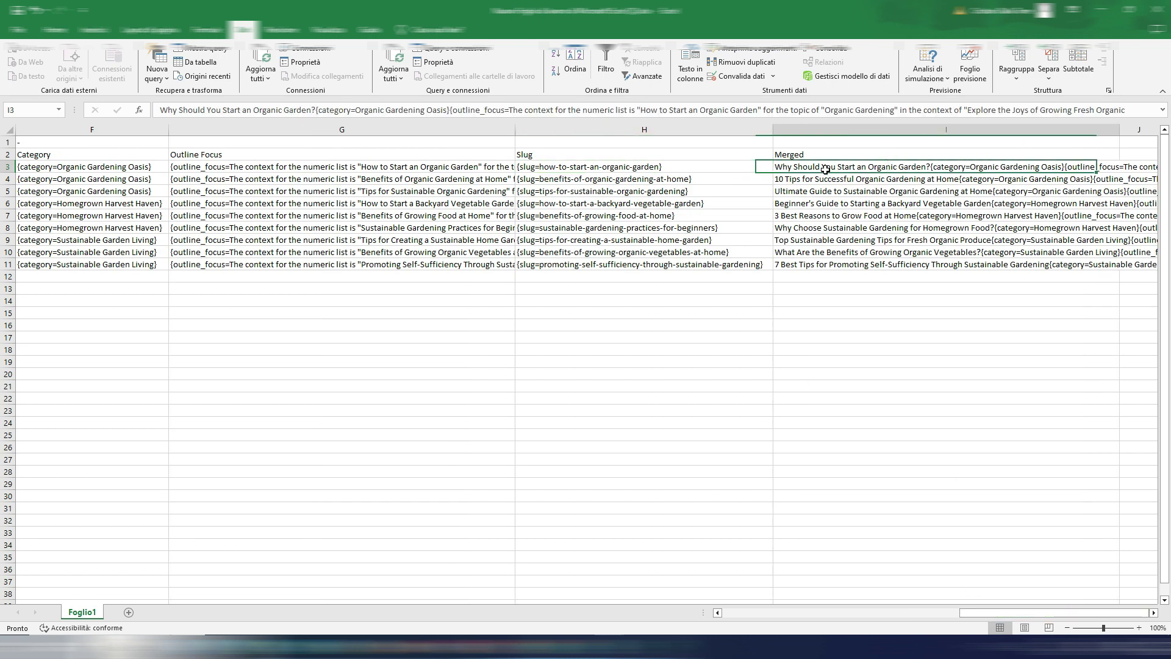
pyautogui.hscroll(-8, 831, 275)
pyautogui.click(537, 167)
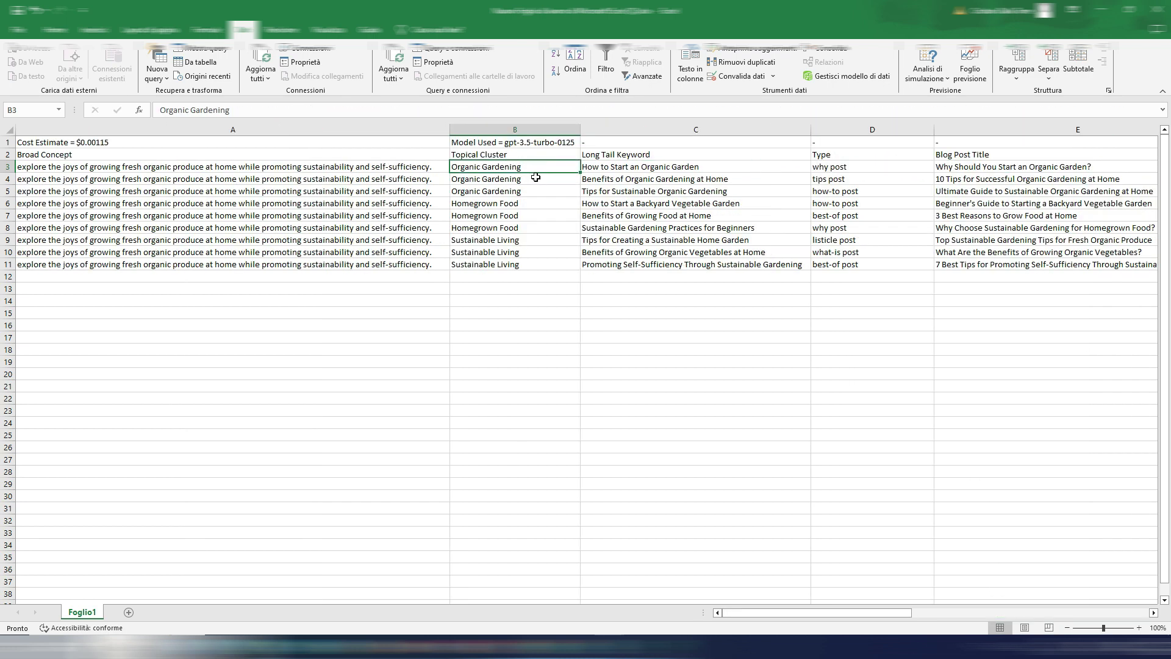
pyautogui.click(537, 180)
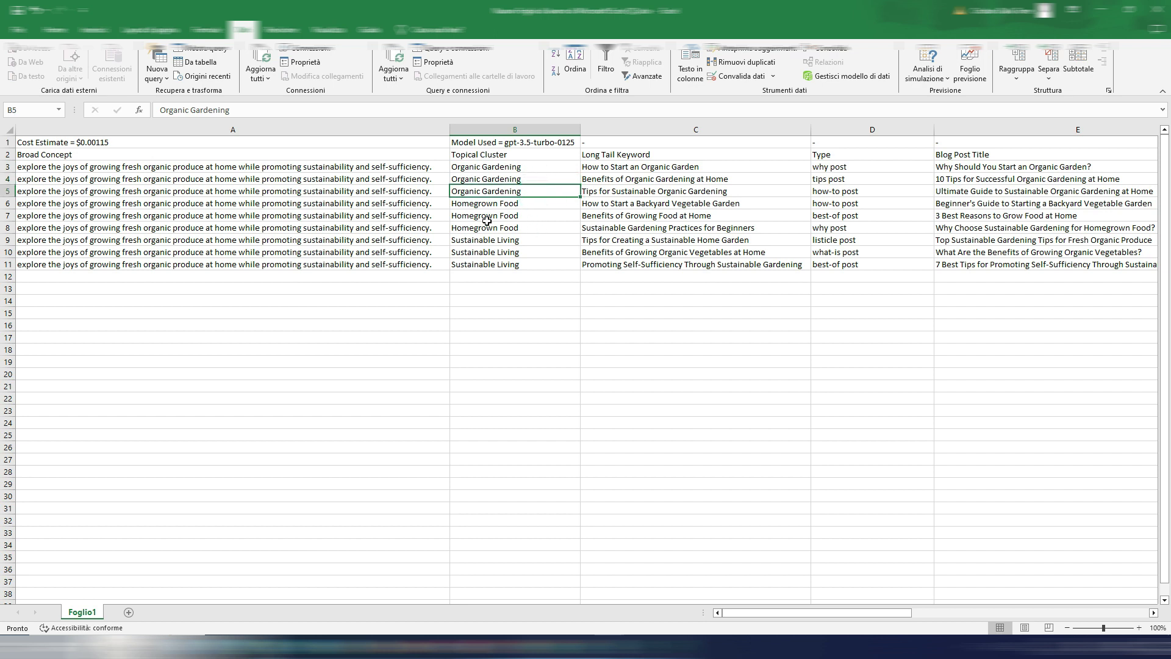
pyautogui.click(548, 204)
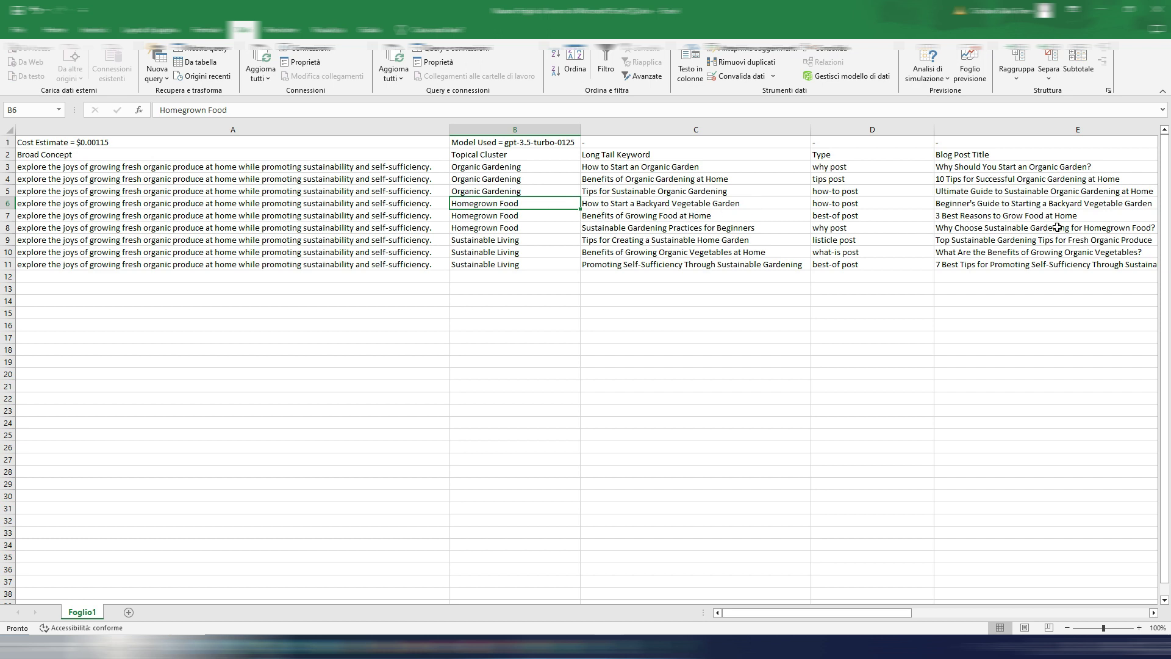
pyautogui.click(515, 242)
pyautogui.press('Right')
pyautogui.hotkey('ctrl', '7')
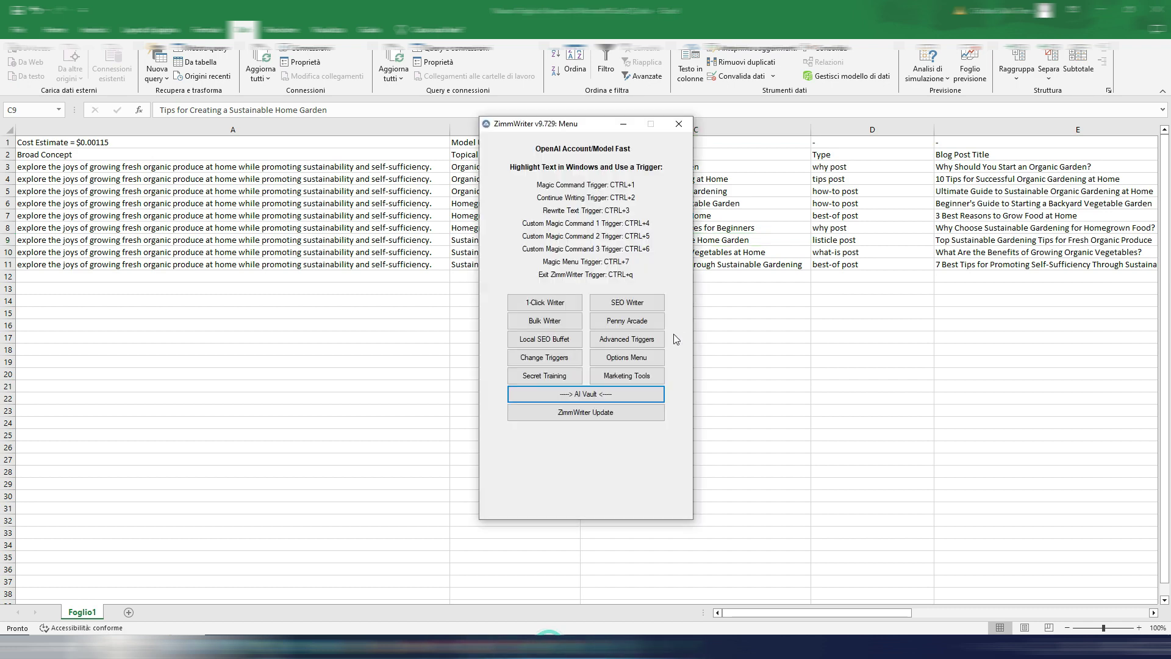
pyautogui.click(586, 394)
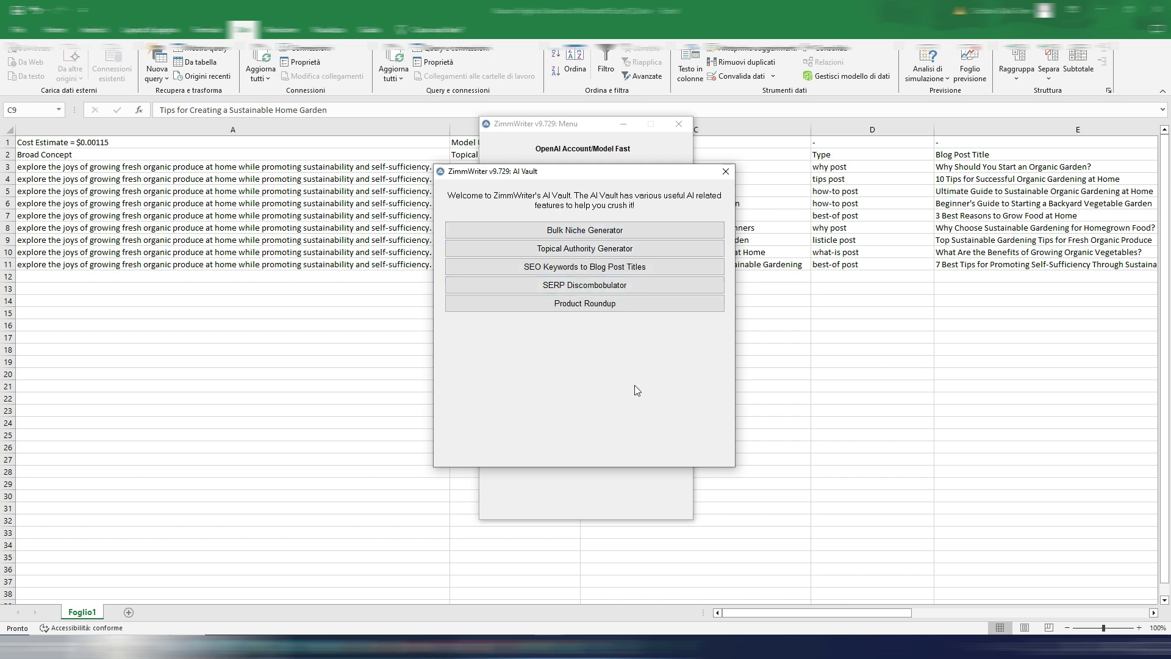
pyautogui.click(726, 173)
pyautogui.click(690, 123)
pyautogui.click(530, 143)
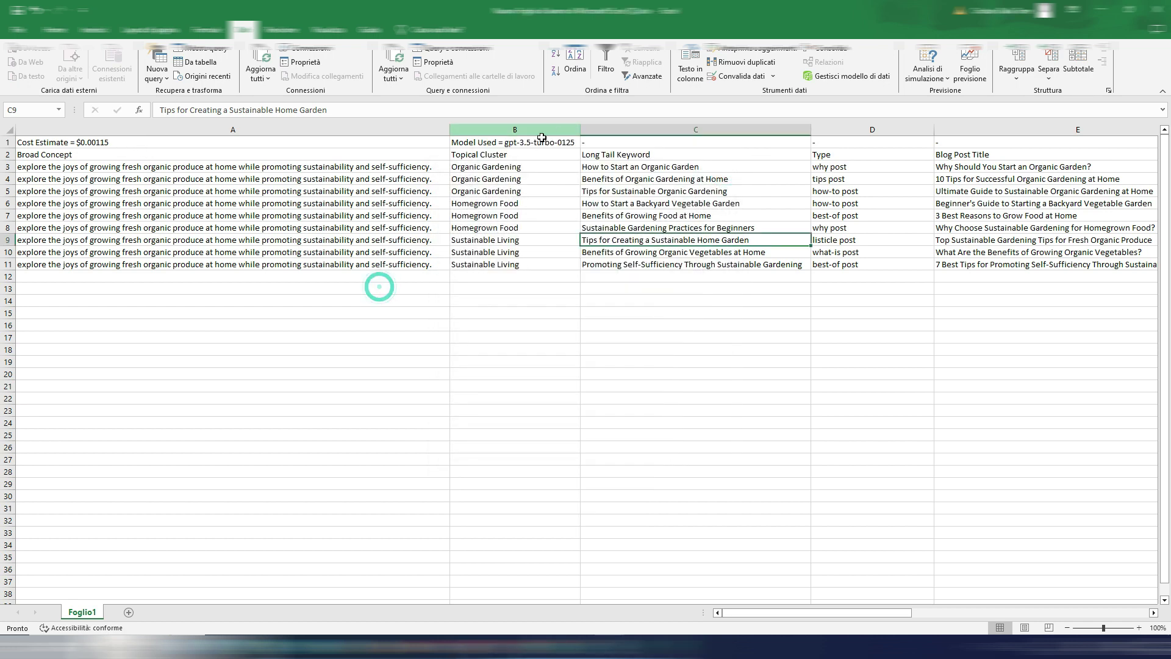
pyautogui.click(130, 144)
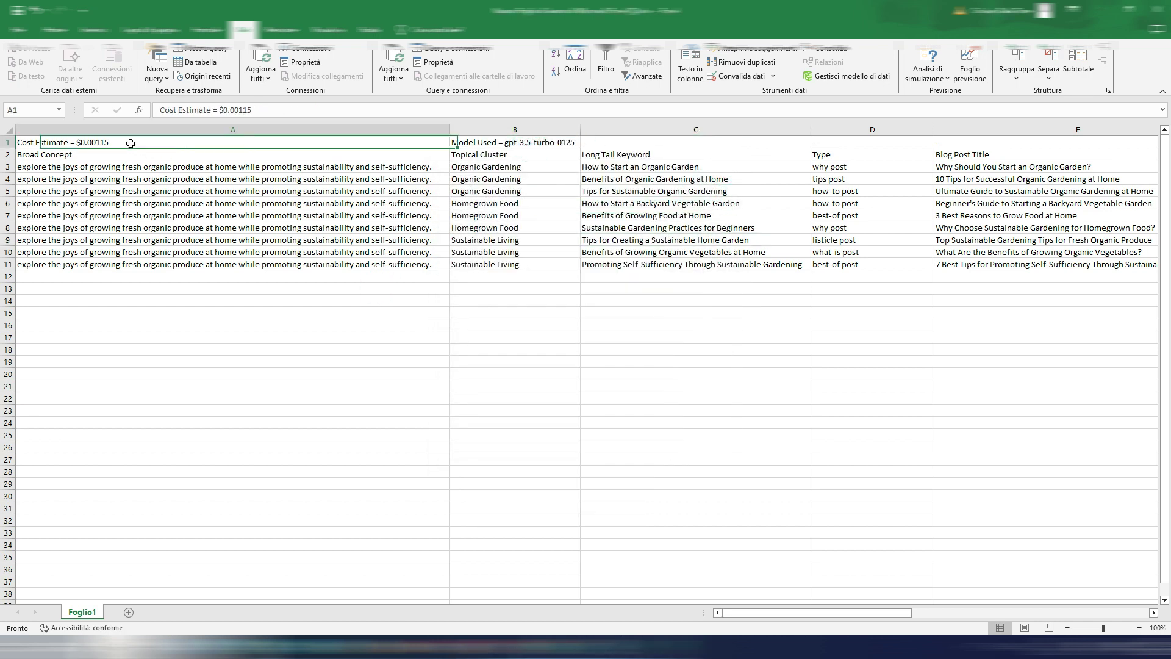
# Look over the Bulk Niche Generator article and return to its top
pyautogui.click(540, 143)
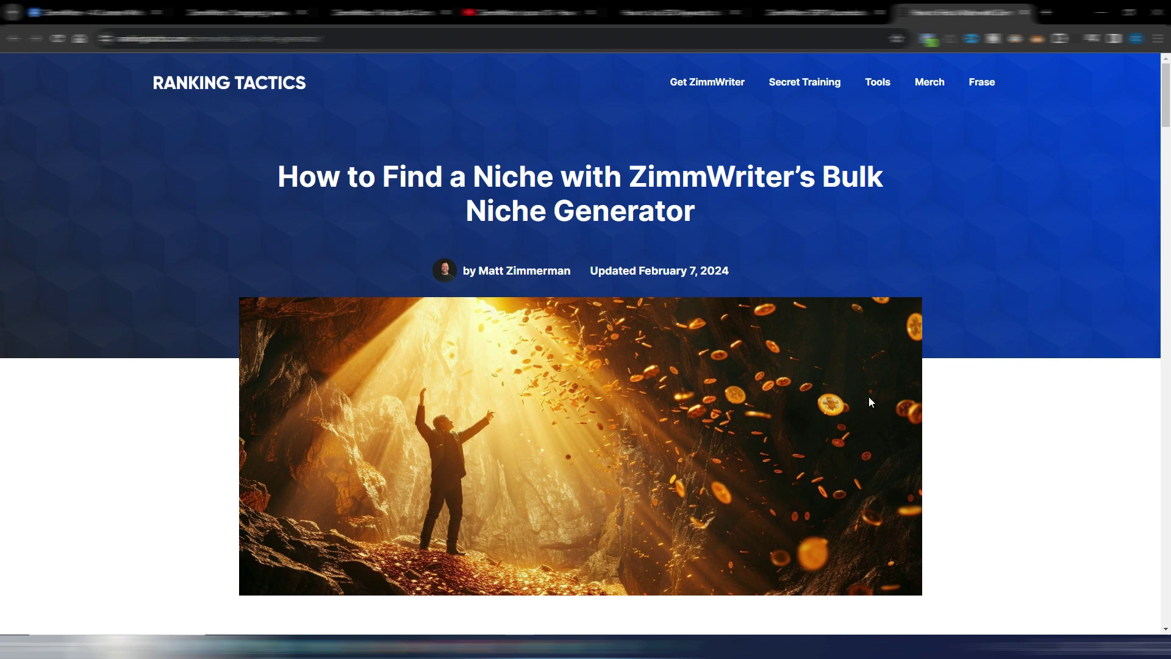
pyautogui.moveTo(1165, 101); pyautogui.dragTo(1166, 366)
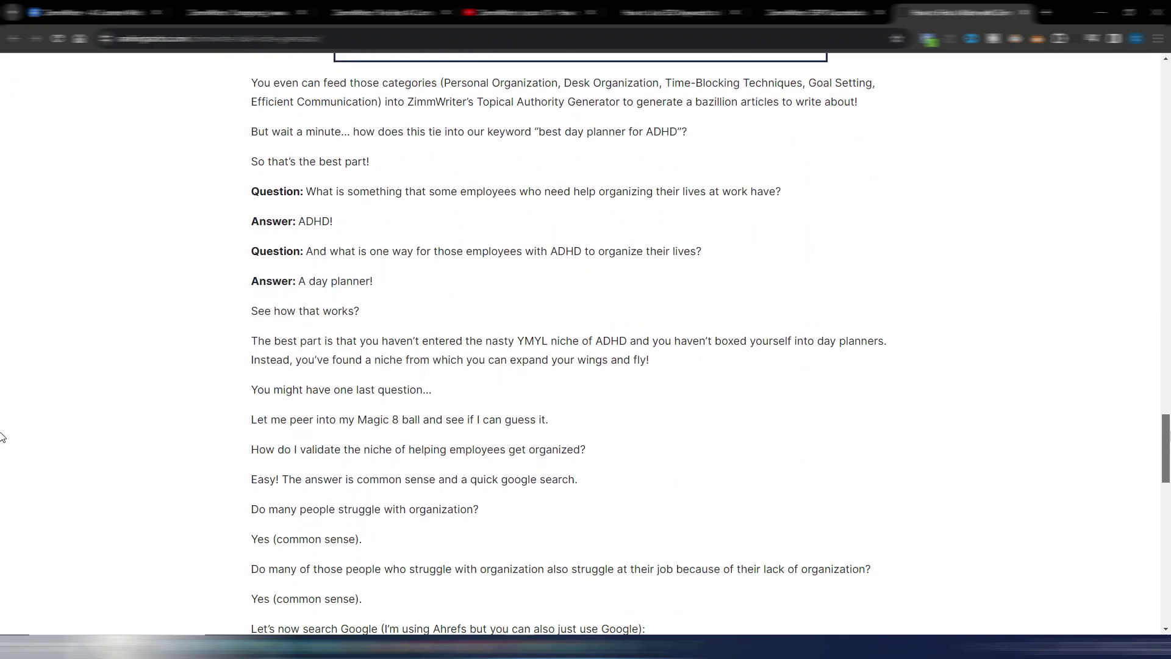
pyautogui.press('Home')
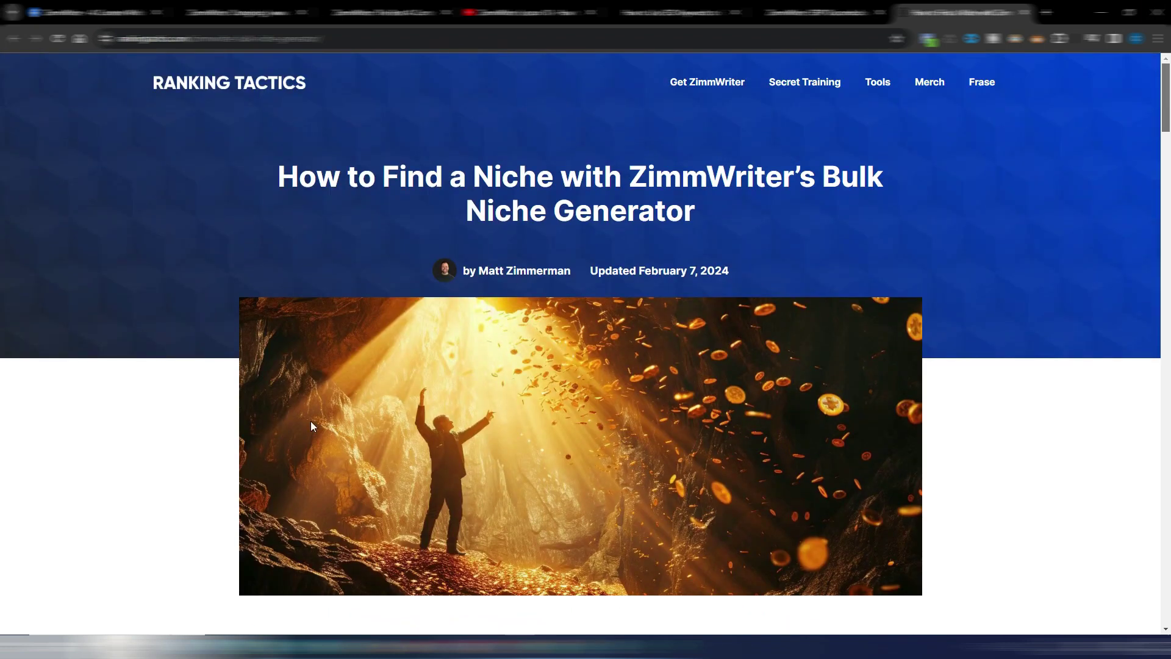
# View the ZimmWriter Lesson 18 SERP Discombobulator video, then return to the website-ideas spreadsheet
pyautogui.click(512, 12)
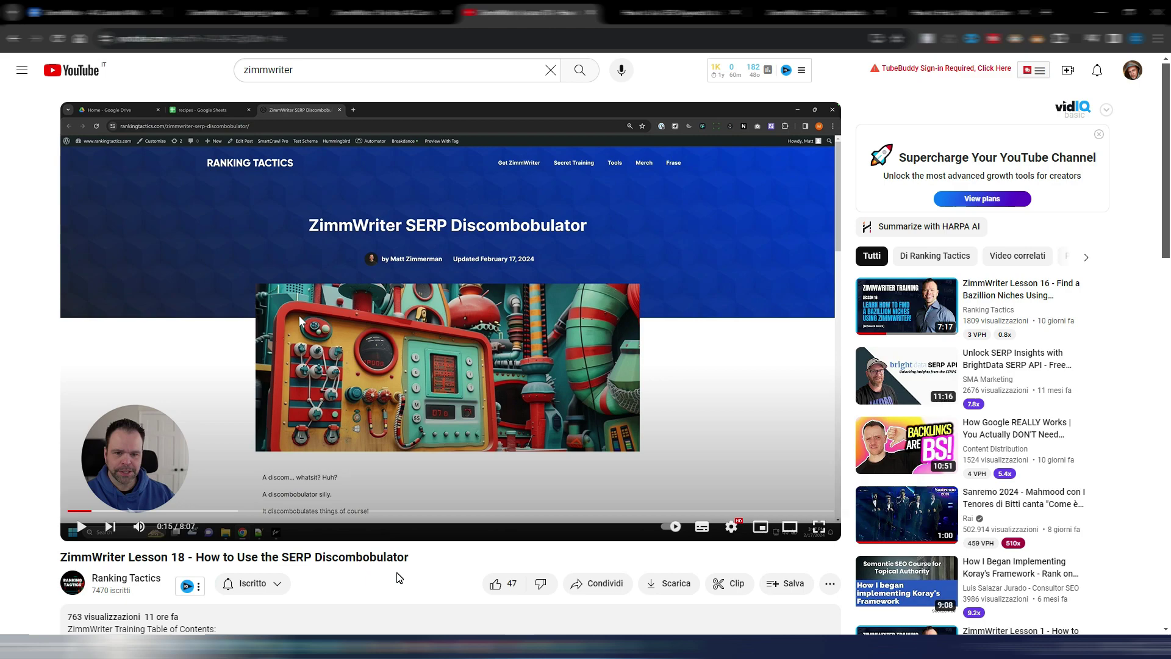
pyautogui.hotkey('alt', 'Tab')
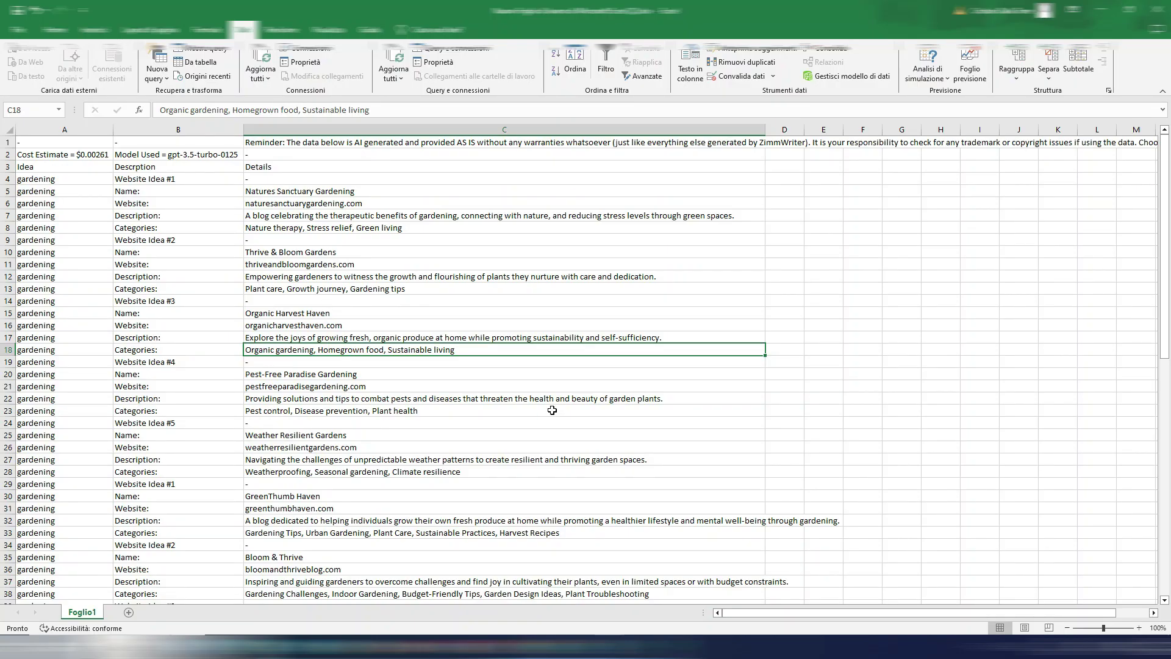
# Select the Website Idea #3 entry, then bring up the ZimmWriter pricing page
pyautogui.press('Up')
pyautogui.click(450, 295)
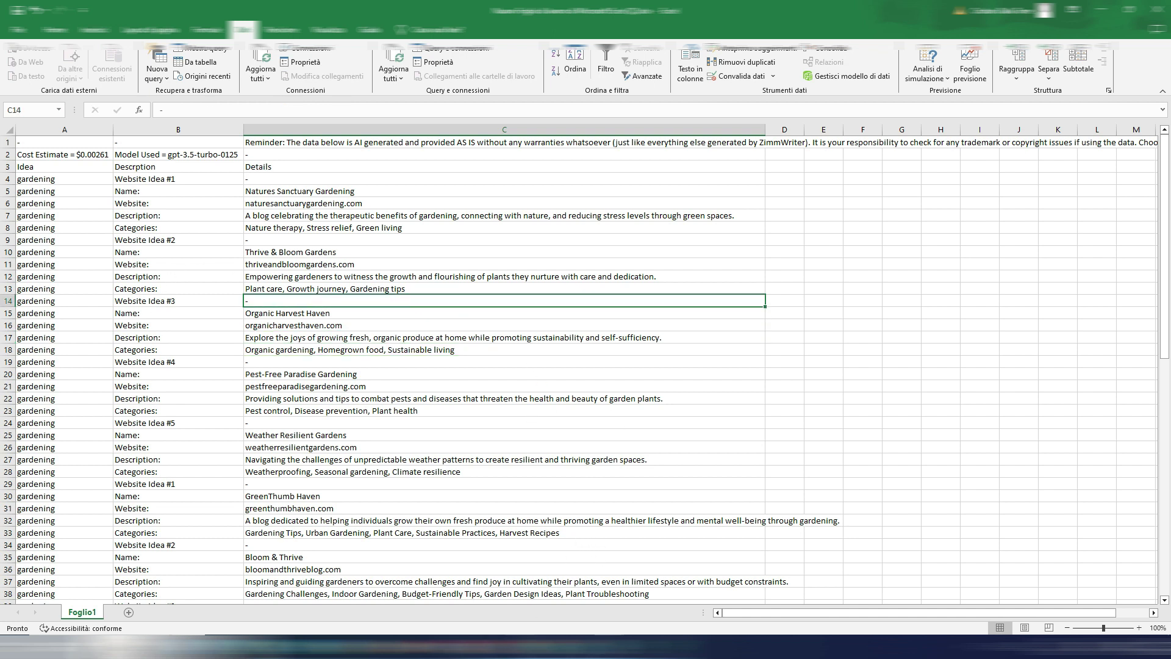
pyautogui.hotkey('alt', 'Tab')
pyautogui.scroll(1, 940, 329)
pyautogui.scroll(-1, 940, 329)
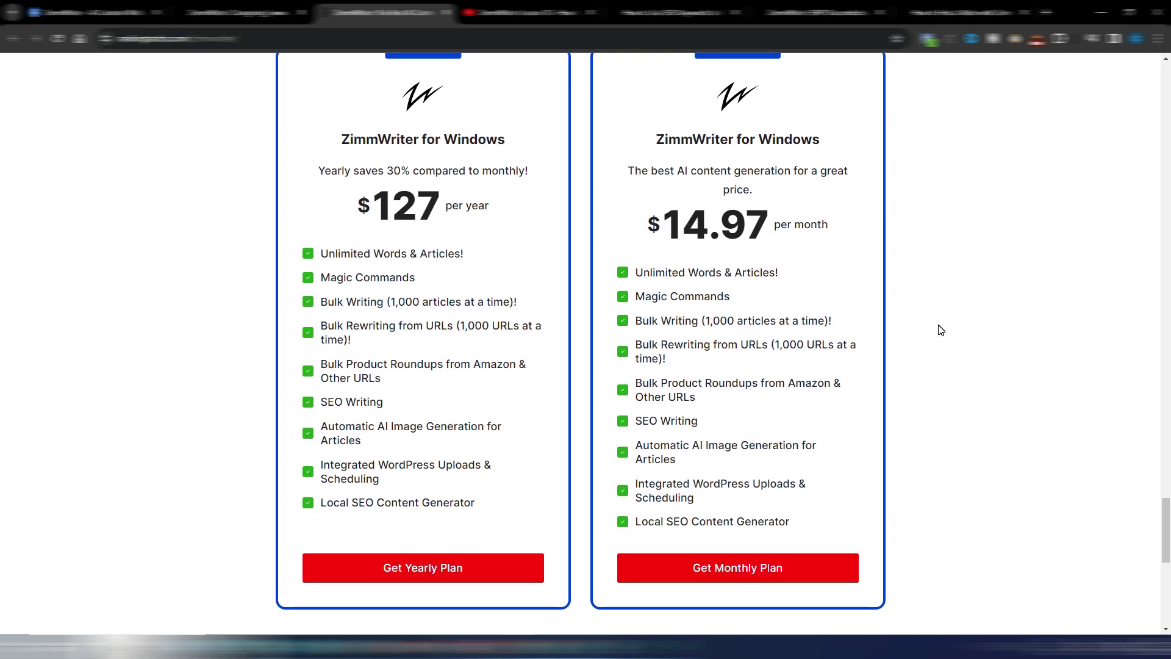
pyautogui.scroll(1, 940, 329)
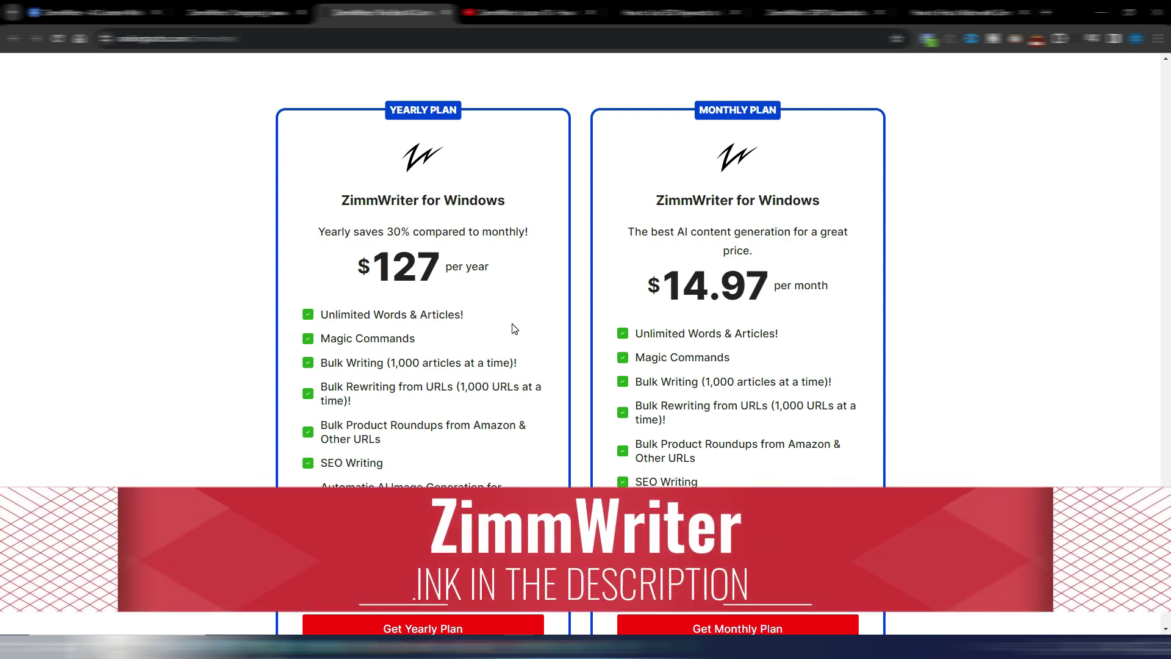
pyautogui.scroll(-1, 537, 312)
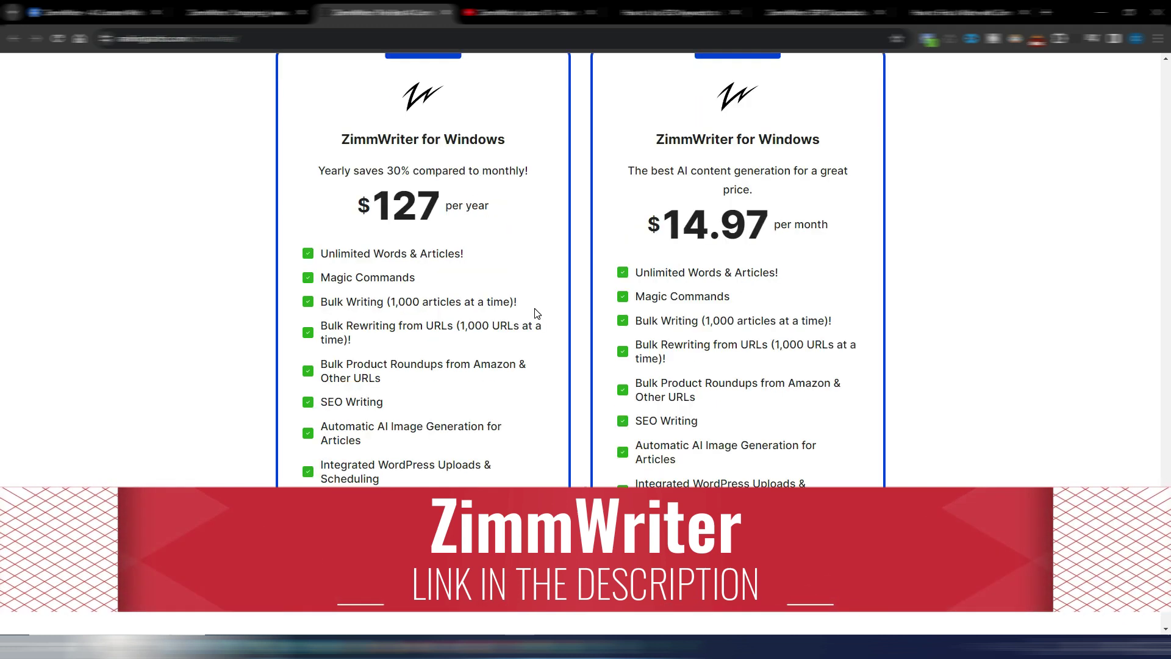